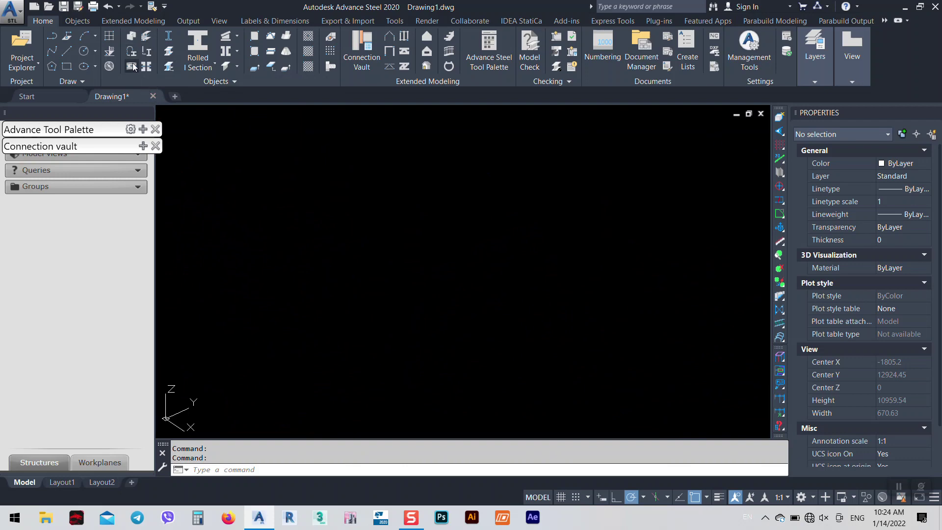
- Draw a curved beam along the Y axis by three points, with its ends about 9,550 mm apart
click(169, 67)
click(265, 392)
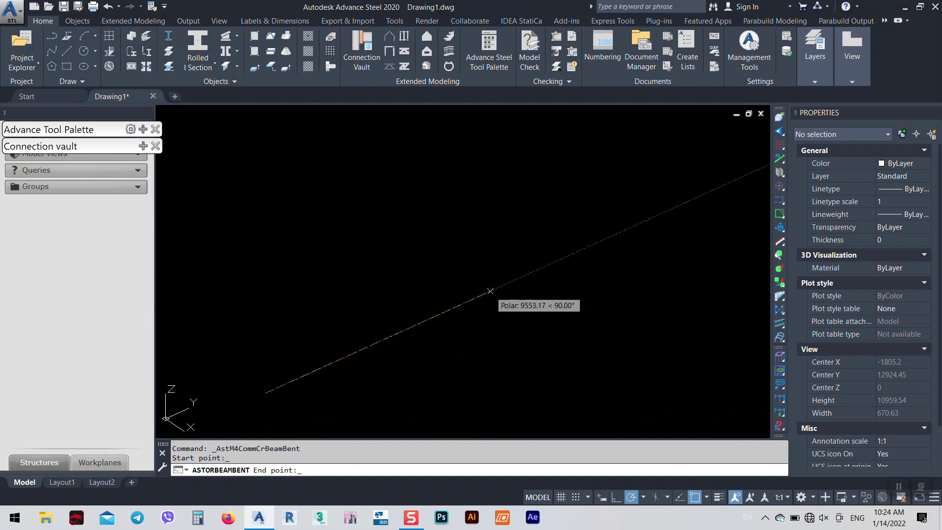
click(488, 295)
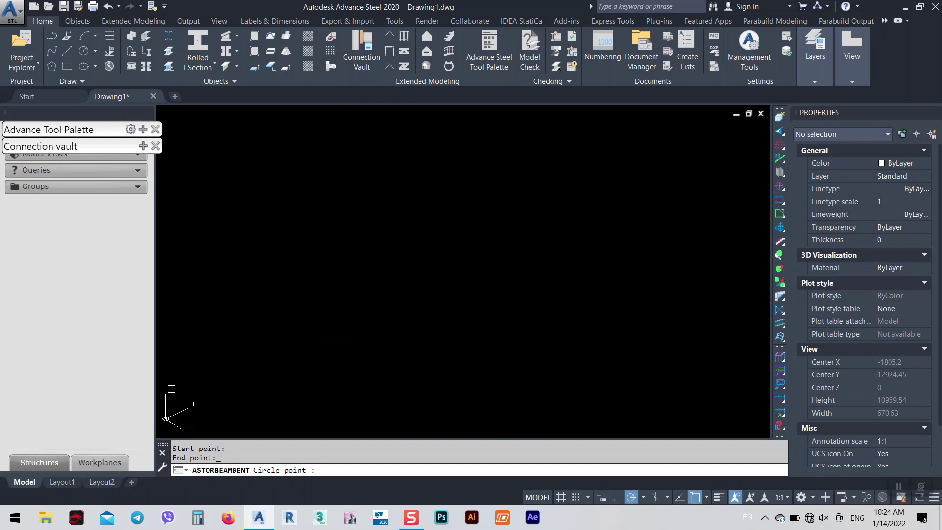
click(426, 319)
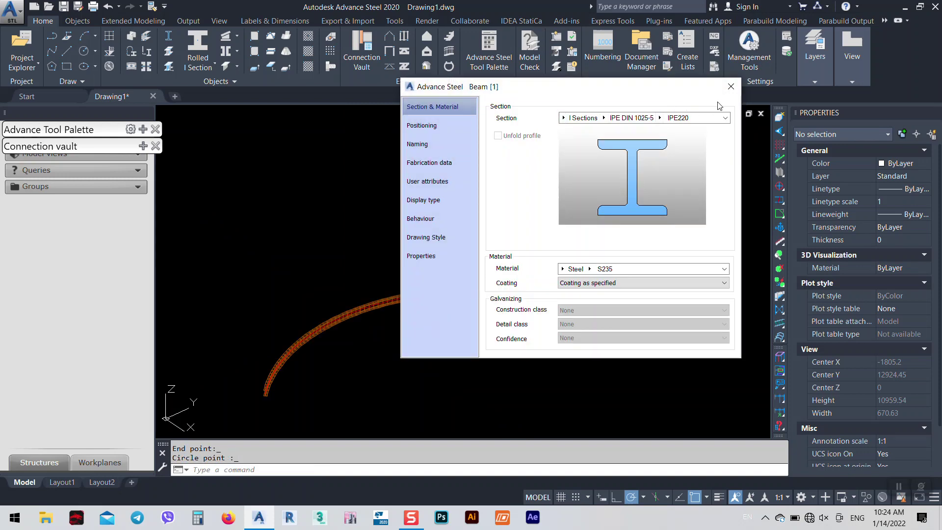
click(730, 87)
- Display the ViewCube and switch the model to the Right view
middle_drag(302, 324, 309, 248)
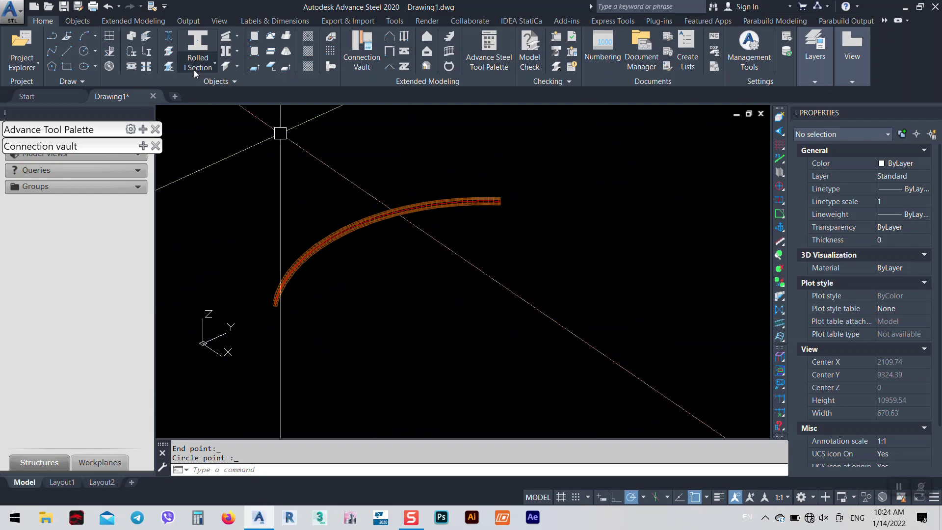
click(220, 20)
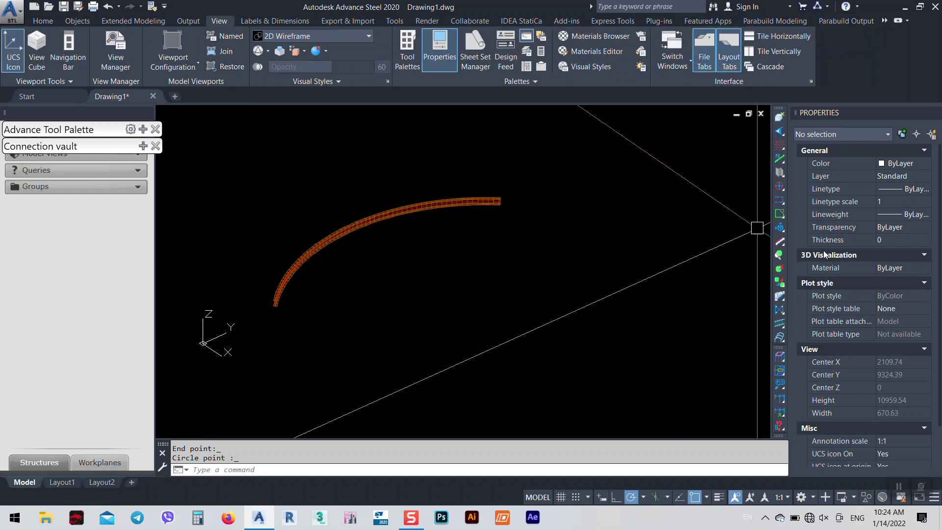
click(37, 49)
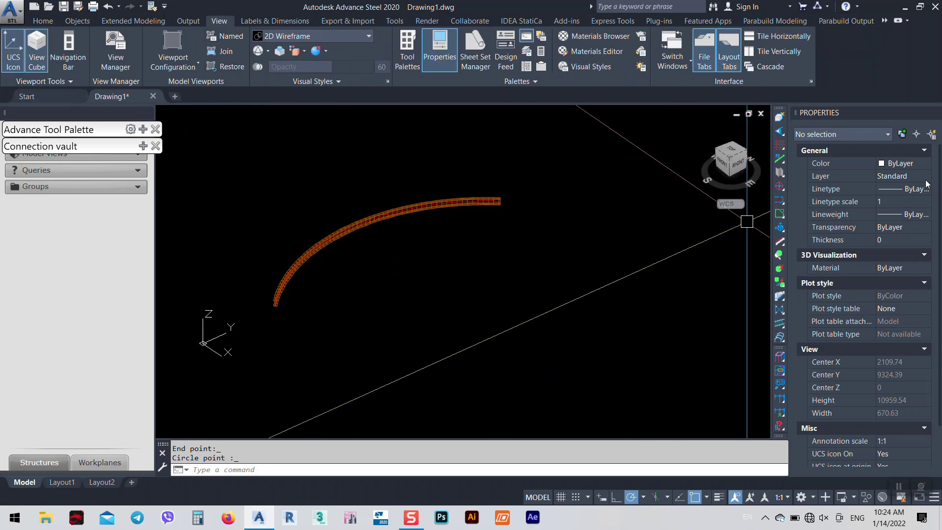
click(738, 164)
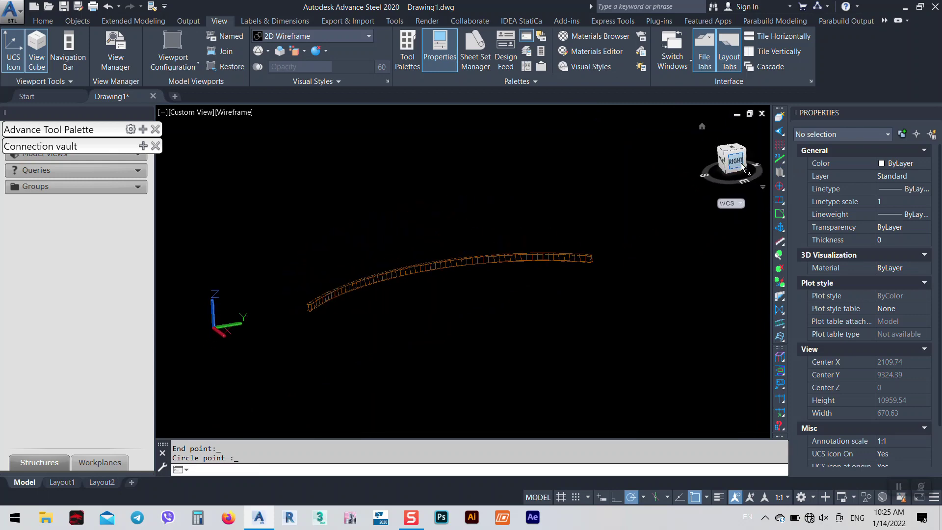
- Align the UCS with the current view plane
click(142, 146)
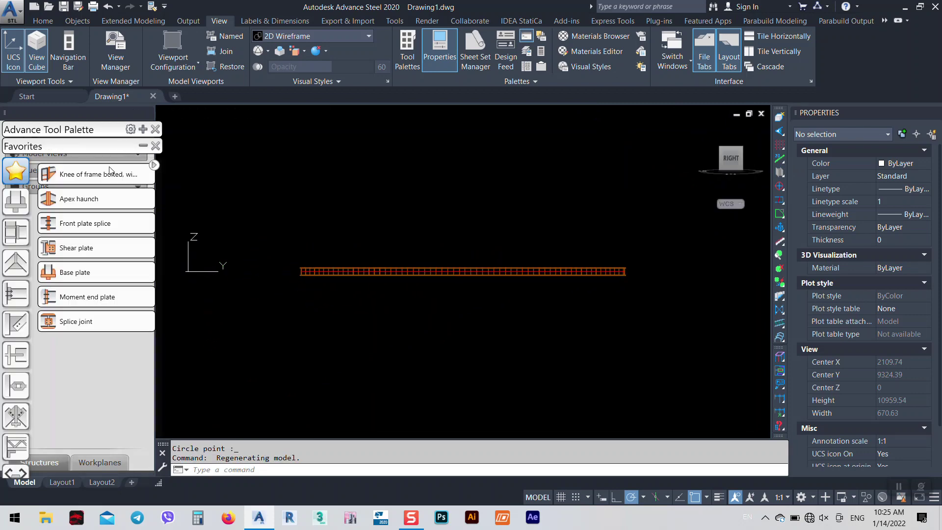
click(141, 146)
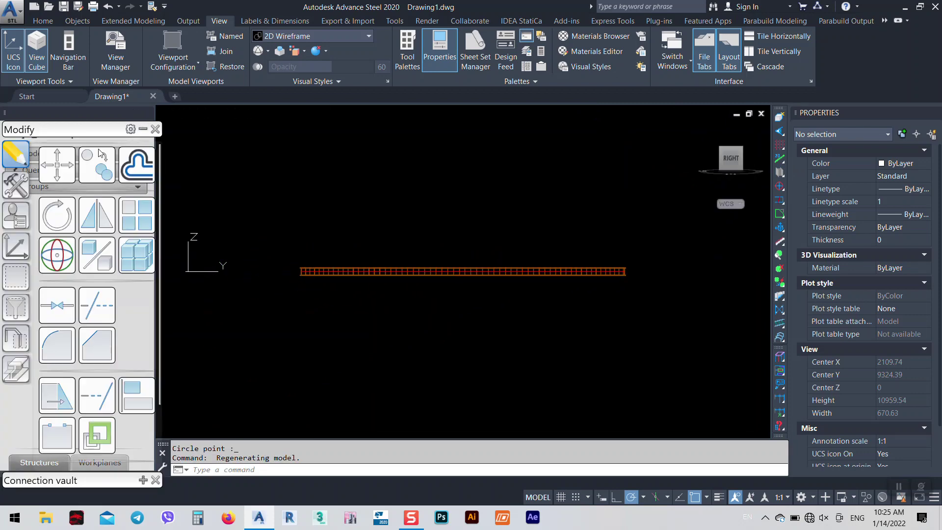
click(15, 247)
click(137, 165)
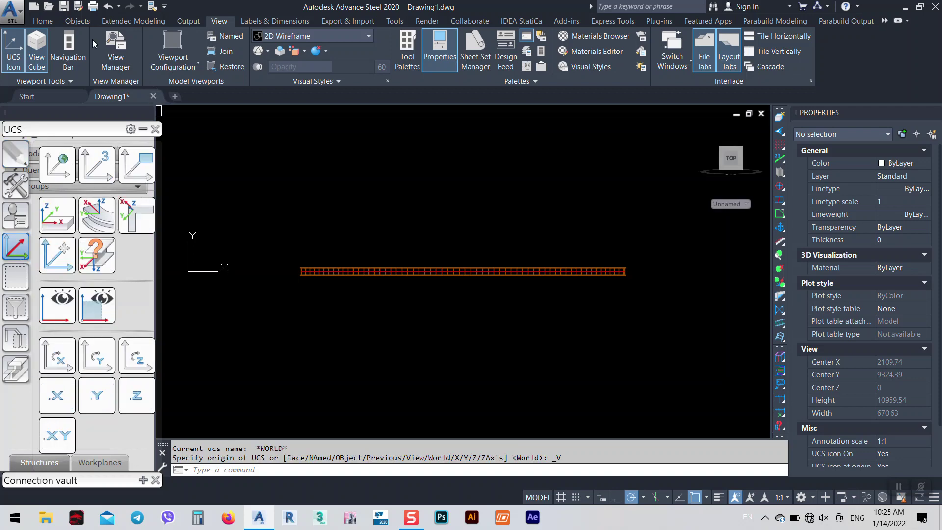
- Draw an upward-arched curved beam below the first one, with its ends about 8,530 mm apart, and check its properties
click(55, 20)
click(132, 67)
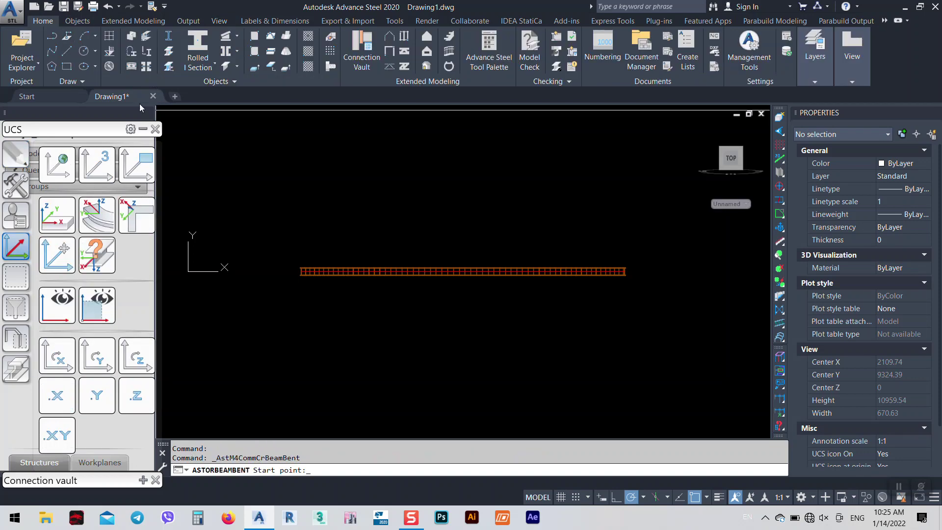
click(302, 319)
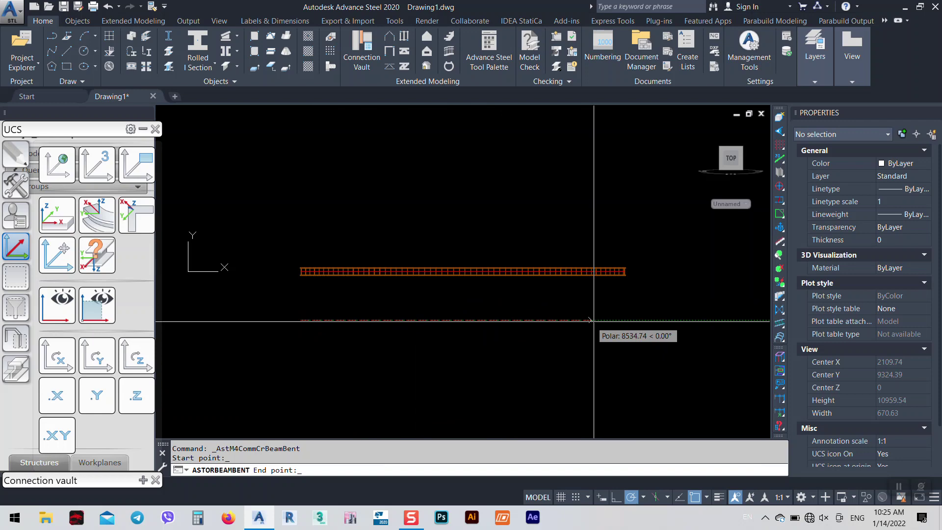
click(594, 319)
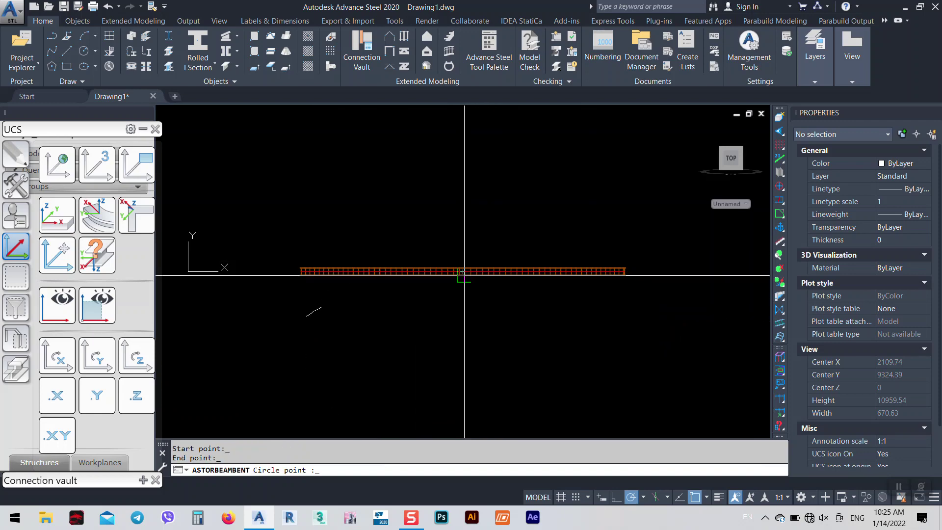
scroll(462, 288, up, 2)
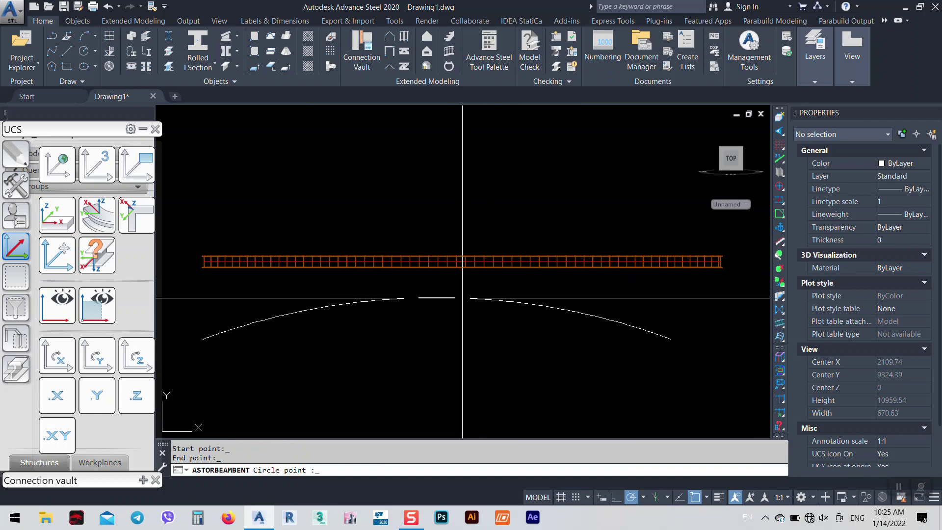
click(462, 303)
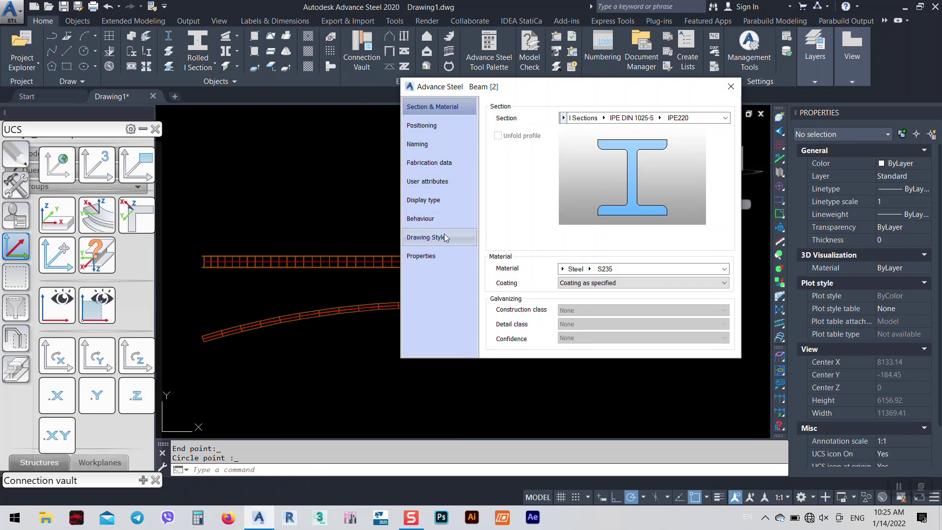
click(441, 264)
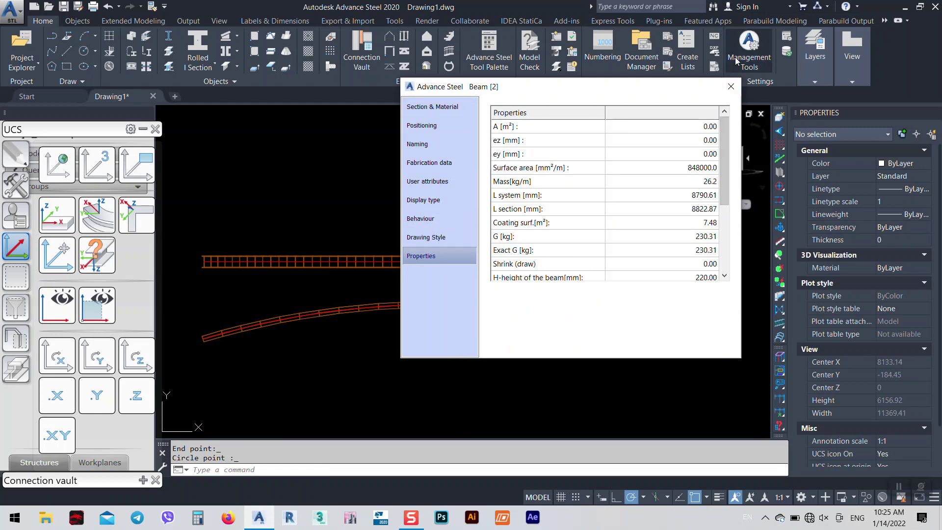
click(730, 86)
- Reset the UCS to World and change the visual style to Conceptual
middle_drag(326, 366, 437, 206)
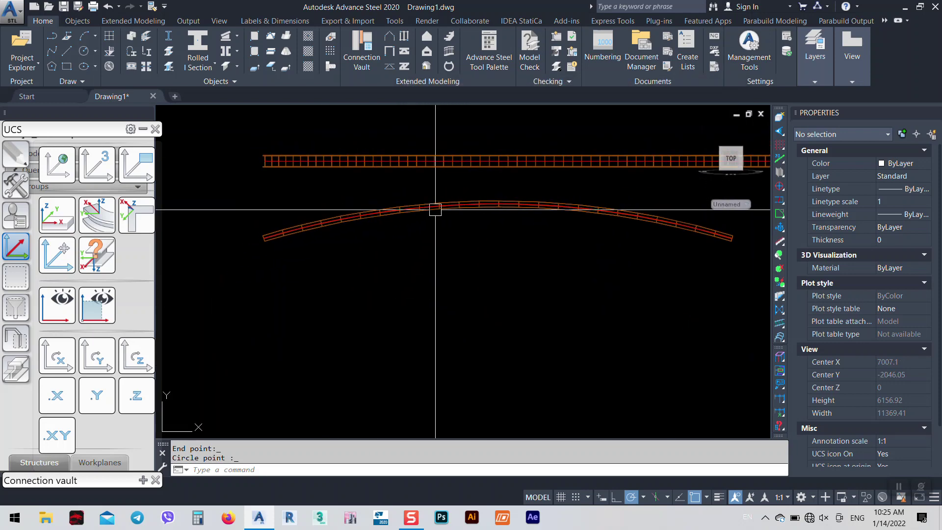
click(57, 164)
shift+middle_drag(521, 278, 652, 298)
scroll(490, 242, up, 2)
scroll(330, 206, up, 2)
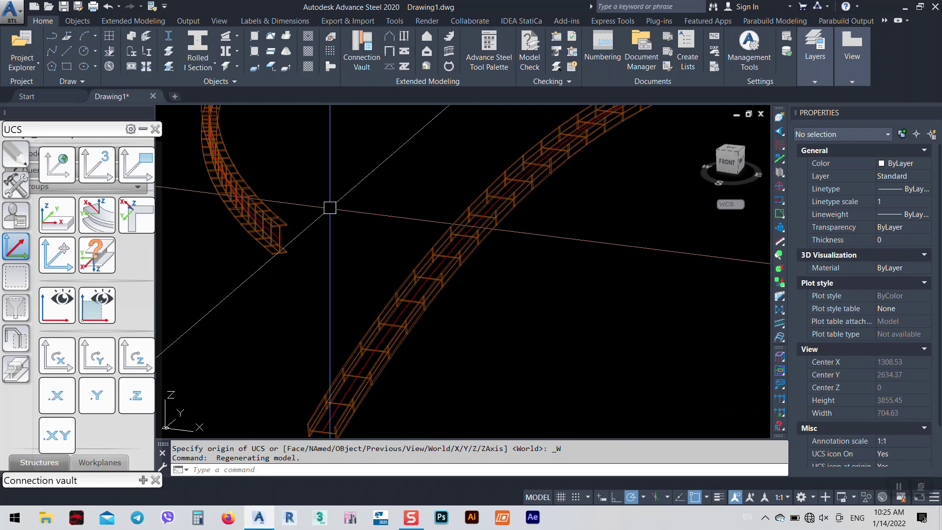
click(231, 116)
click(255, 152)
- Rotate the section of the second curved beam to 90° in its positioning settings
double_click(440, 266)
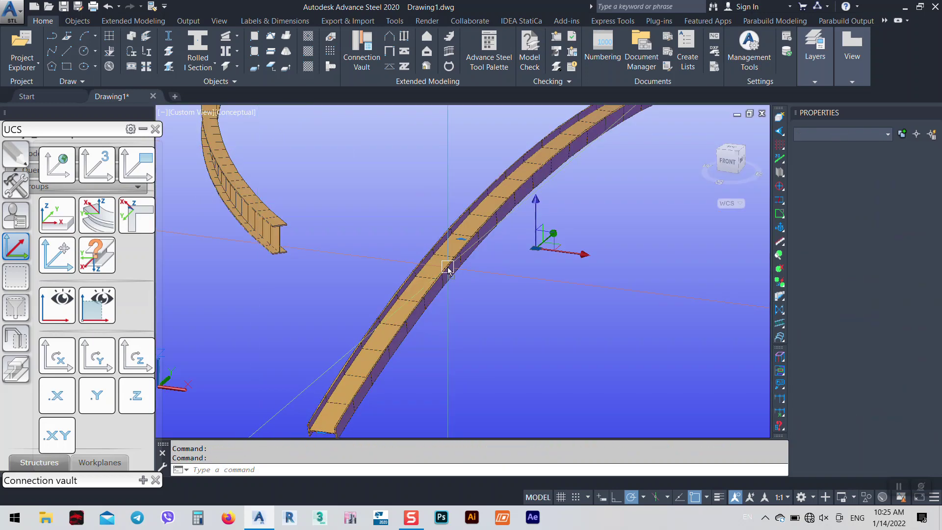
click(422, 129)
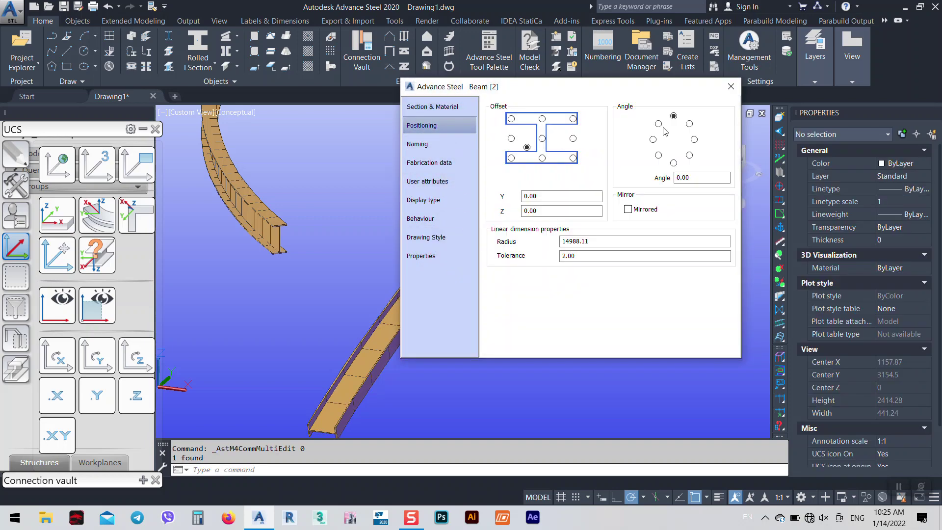
click(694, 140)
click(730, 86)
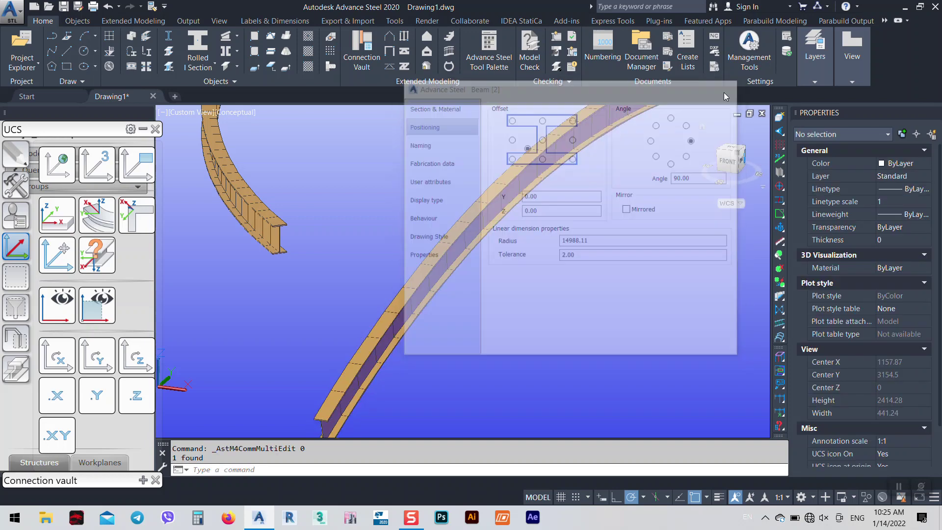
- Stretch one end of the second curved beam outward to a system length of about 12,450 mm
mouse_move(542, 255)
middle_down()
mouse_move(564, 283)
mouse_move(549, 283)
mouse_move(589, 278)
mouse_move(595, 315)
mouse_move(424, 277)
mouse_move(439, 294)
mouse_move(500, 220)
mouse_move(446, 269)
mouse_move(395, 248)
mouse_move(530, 263)
middle_up()
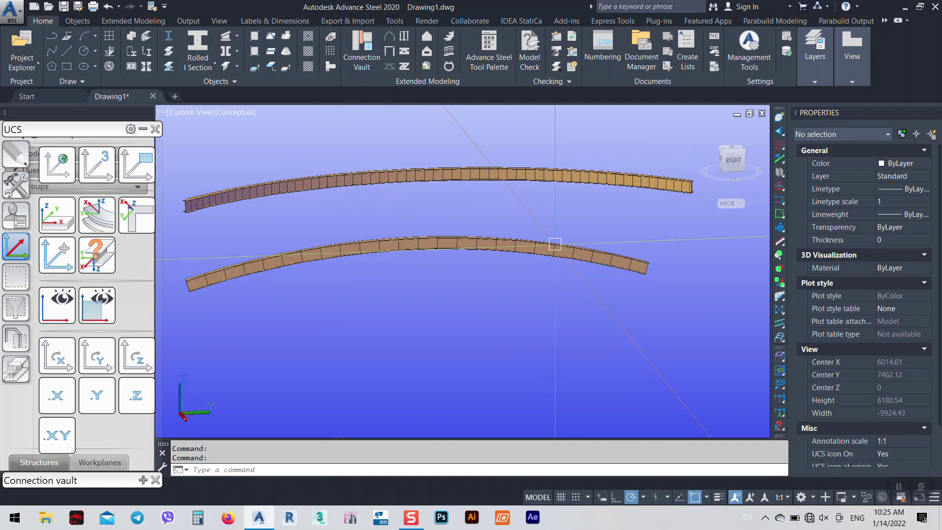
click(554, 247)
middle_drag(662, 330, 499, 327)
click(483, 265)
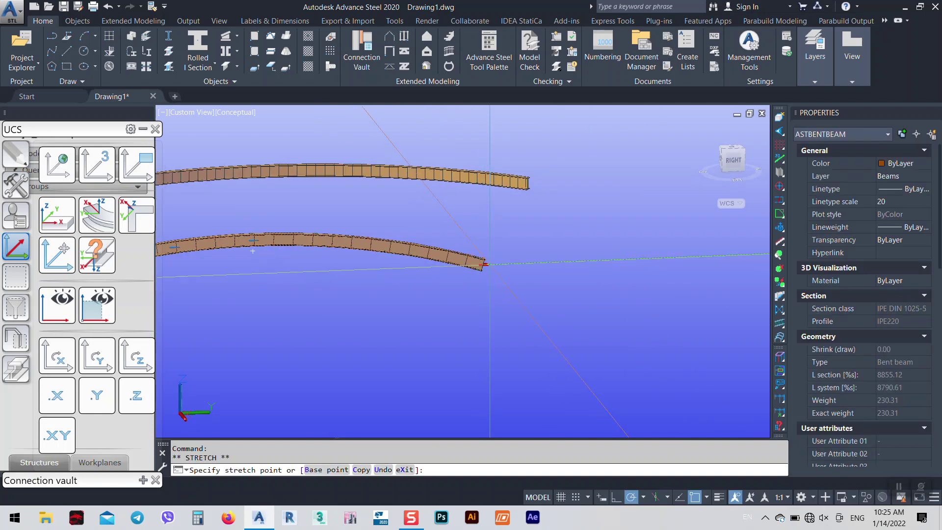
middle_drag(544, 291, 614, 292)
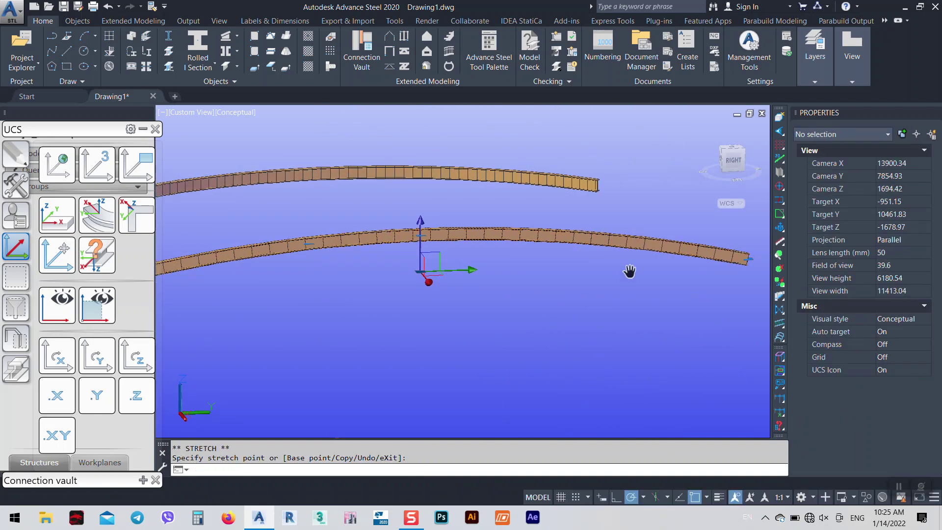
key(Escape)
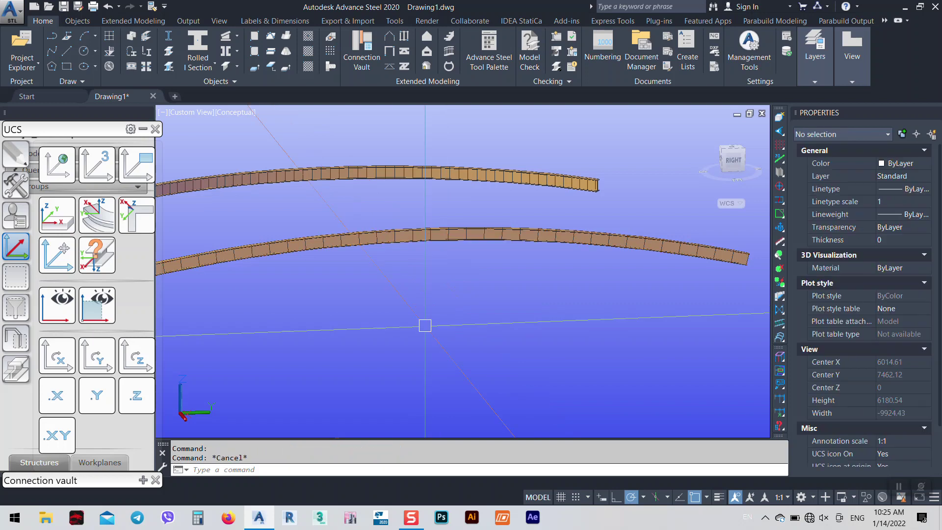
- Split the lengthened curved beam in two near its middle, without specifying a gap
shift+middle_drag(382, 330, 463, 339)
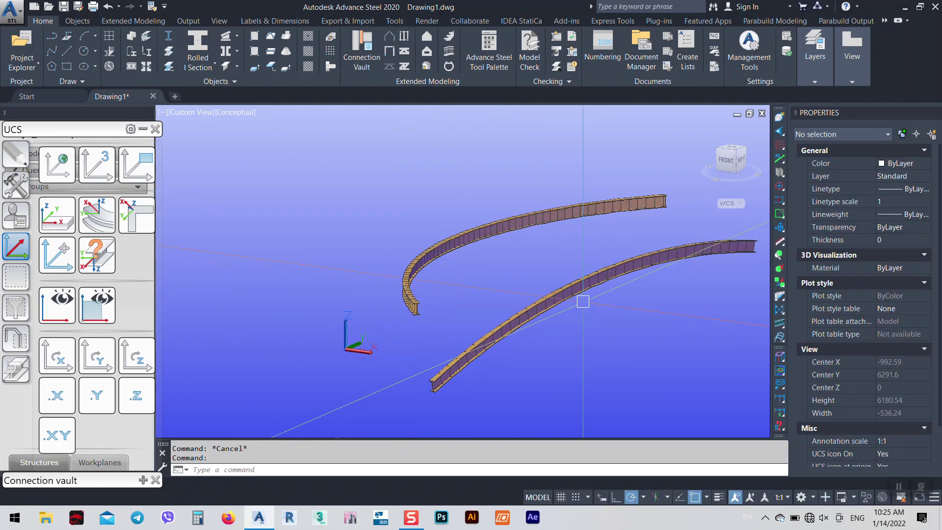
shift+middle_drag(586, 301, 477, 251)
scroll(576, 299, up, 3)
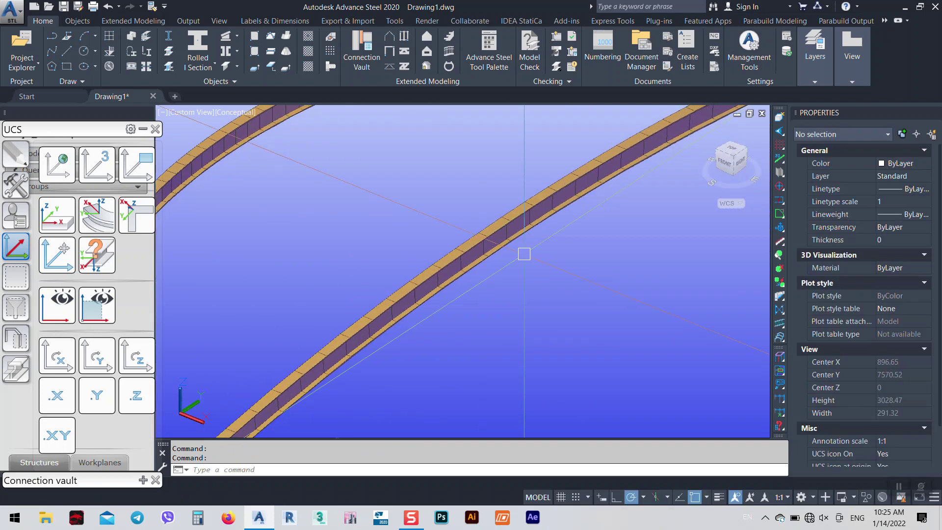
scroll(496, 242, down, 4)
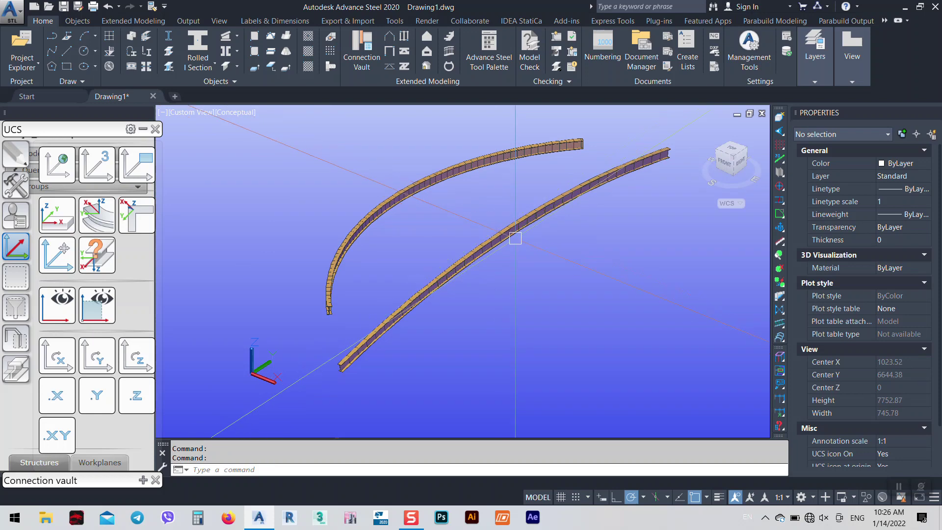
scroll(507, 228, up, 4)
scroll(512, 231, up, 4)
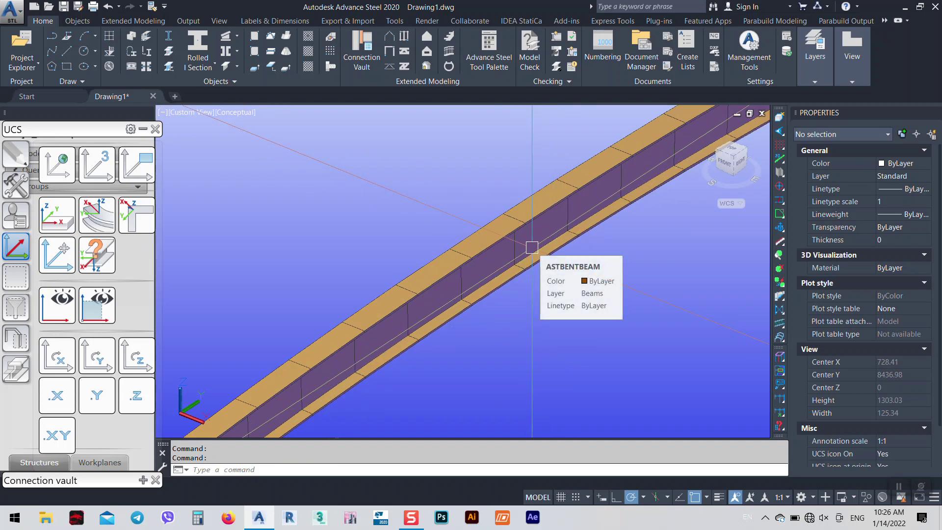
click(531, 247)
scroll(498, 264, down, 5)
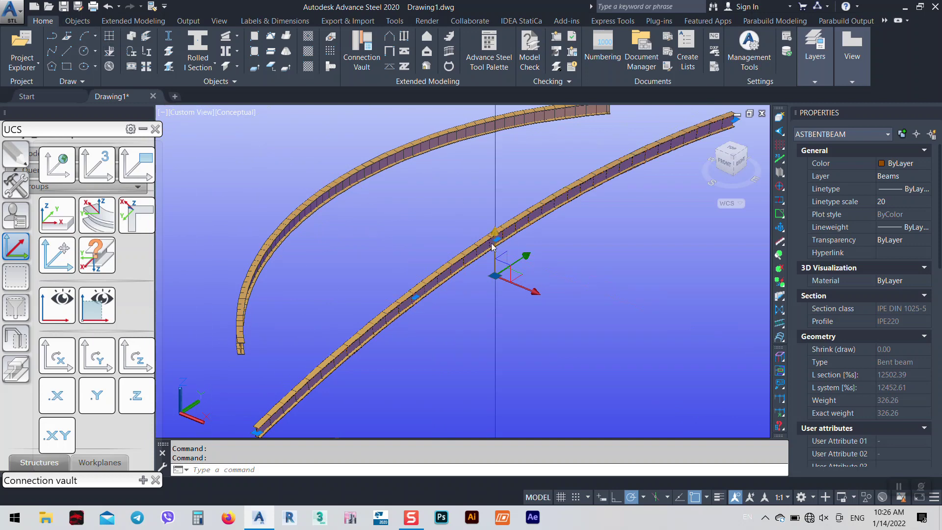
click(73, 19)
click(130, 51)
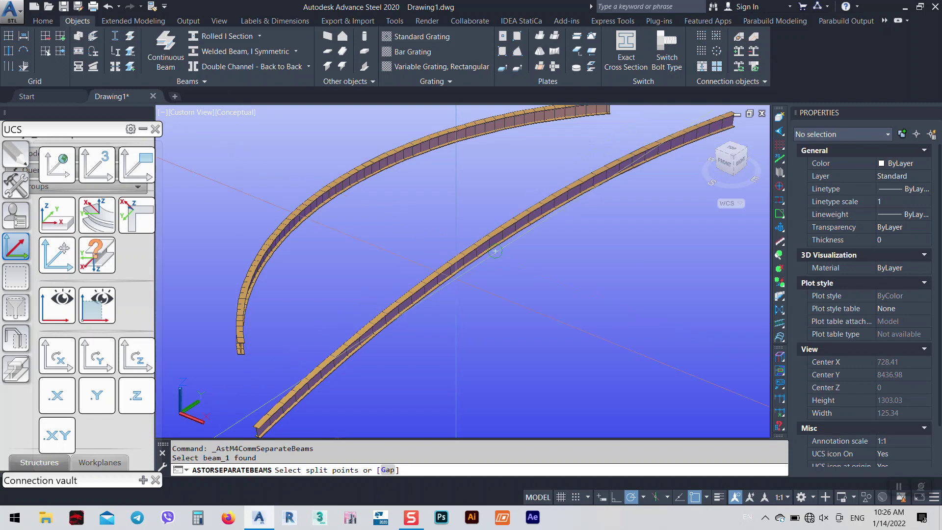
scroll(495, 251, up, 3)
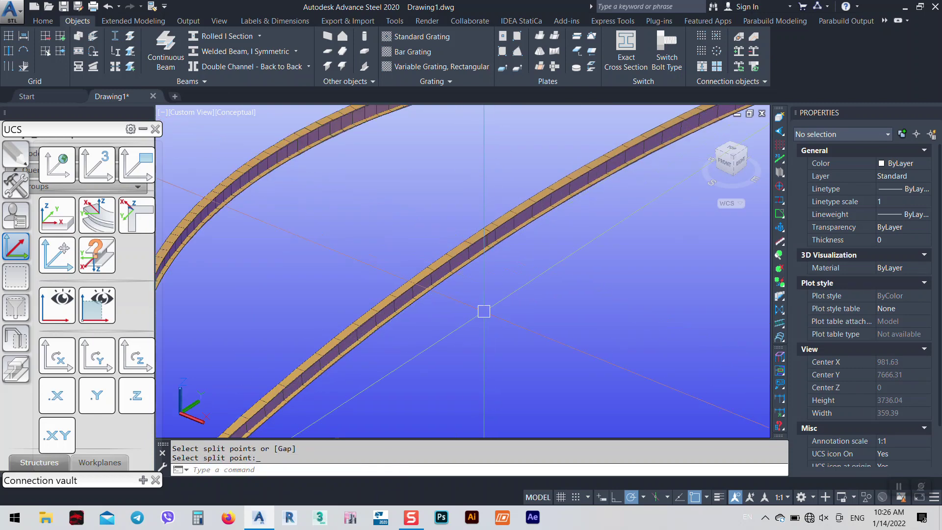
scroll(500, 236, up, 5)
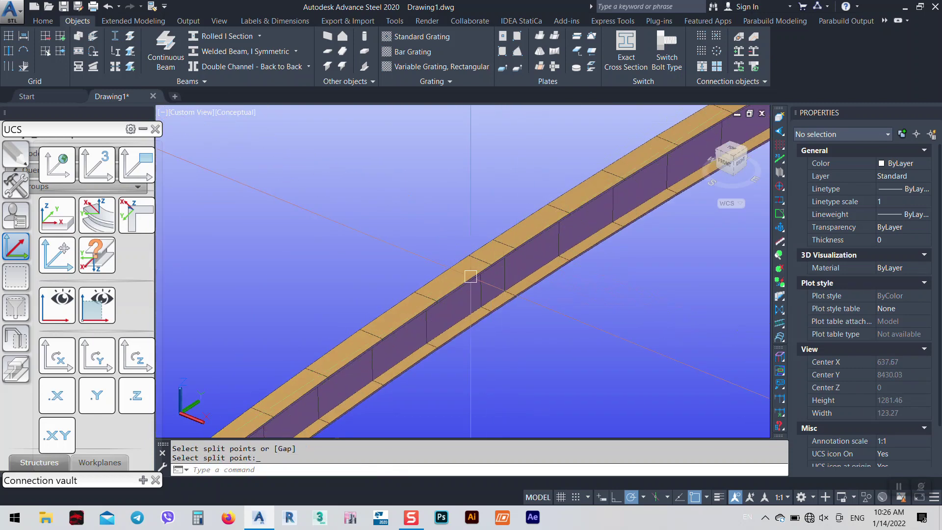
- Connect the two parts of the split curved beam with a Splice joint from the Connection Vault favorites, keeping its default settings
click(143, 129)
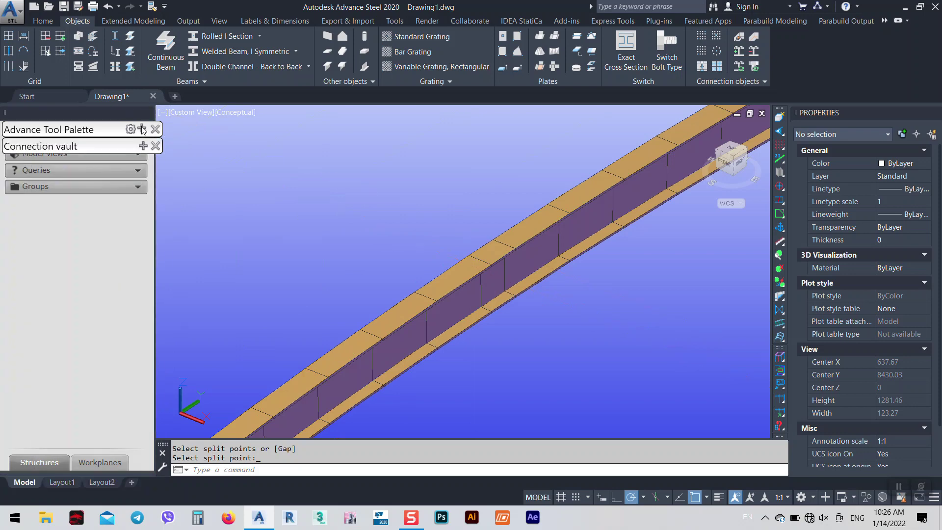
click(142, 145)
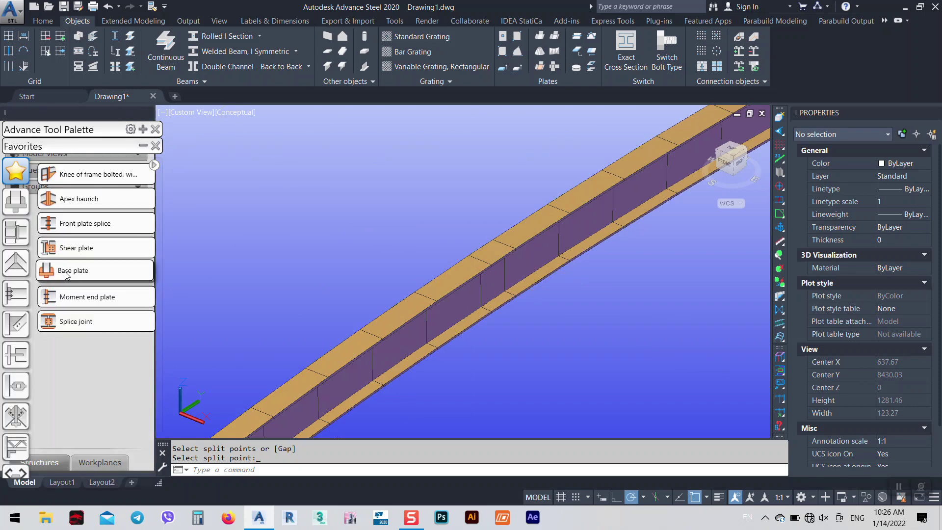
click(71, 322)
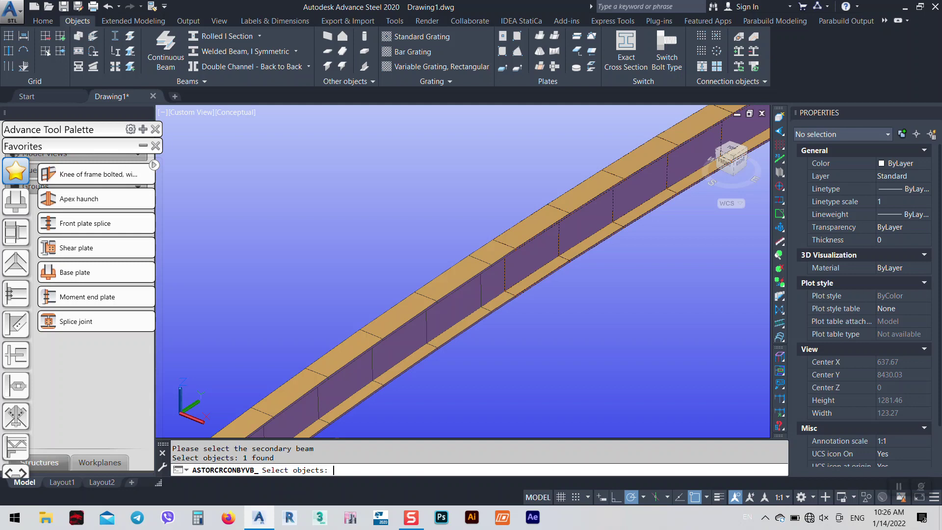
key(Return)
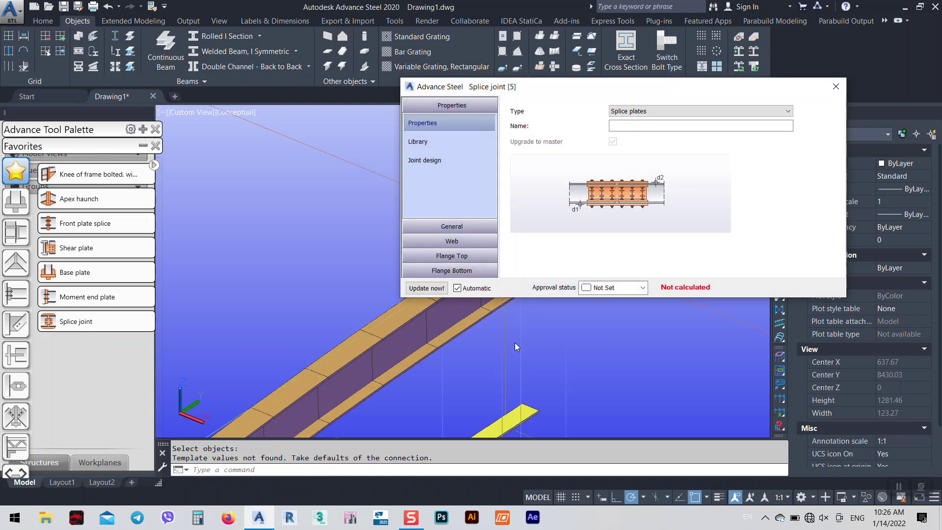
click(835, 86)
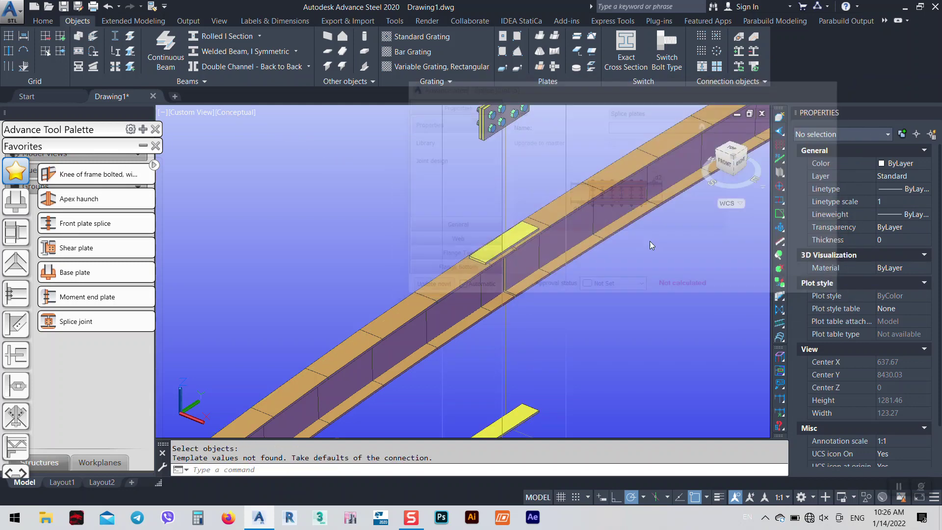
scroll(569, 258, down, 2)
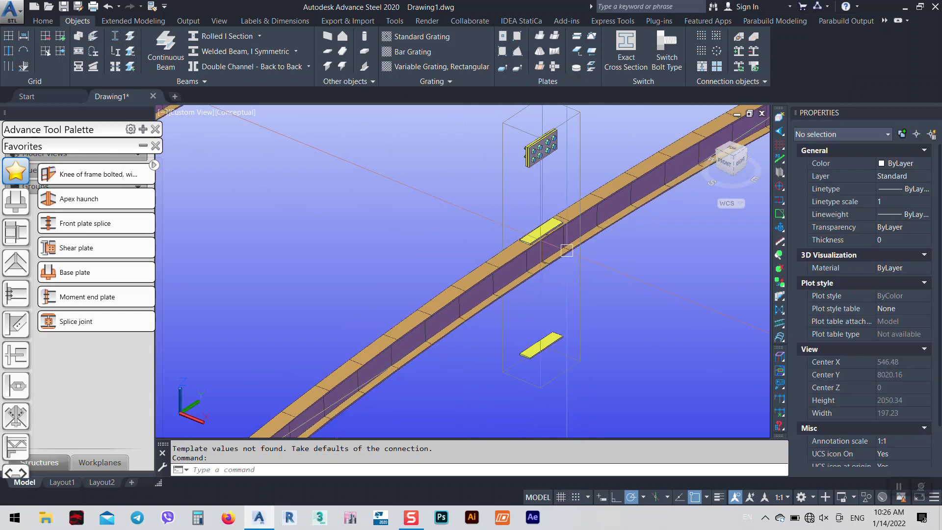
- Open the Advance Joint Properties of the splice joint and move the dialog clear of the joint in the model
shift+middle_drag(568, 258, 550, 253)
scroll(555, 256, down, 1)
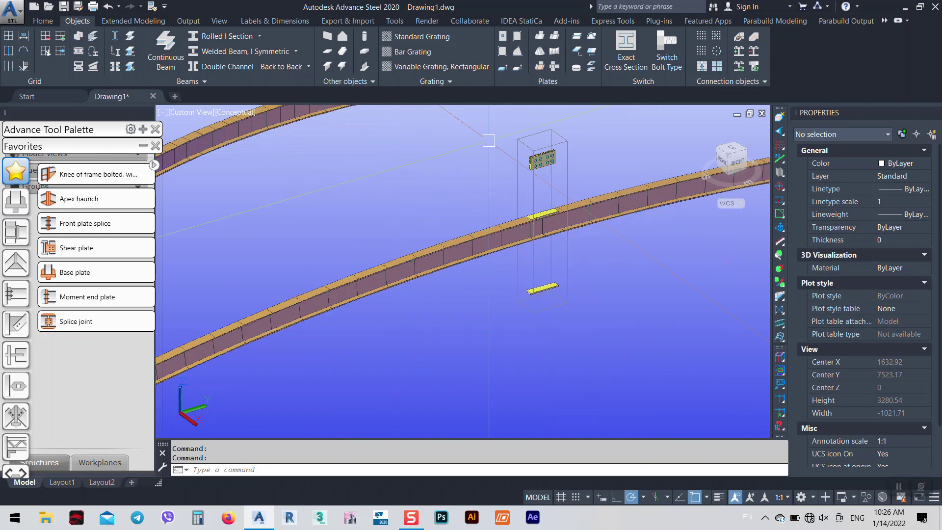
click(532, 132)
right_click(455, 162)
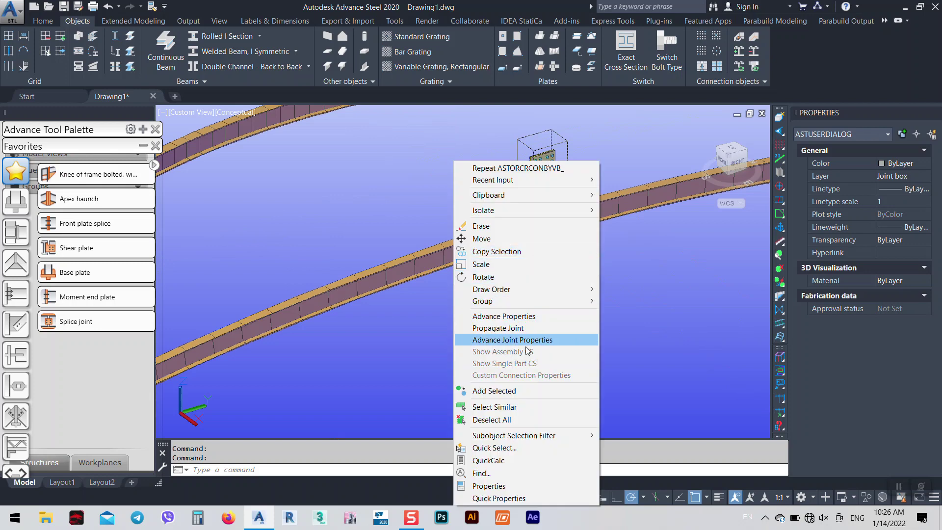
click(508, 340)
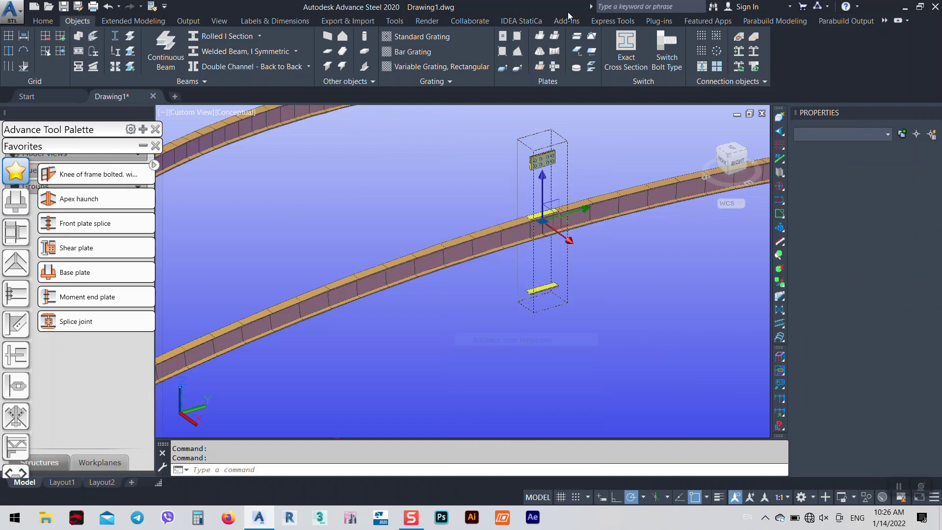
drag(575, 79, 130, 25)
middle_drag(486, 182, 604, 250)
drag(149, 38, 294, 26)
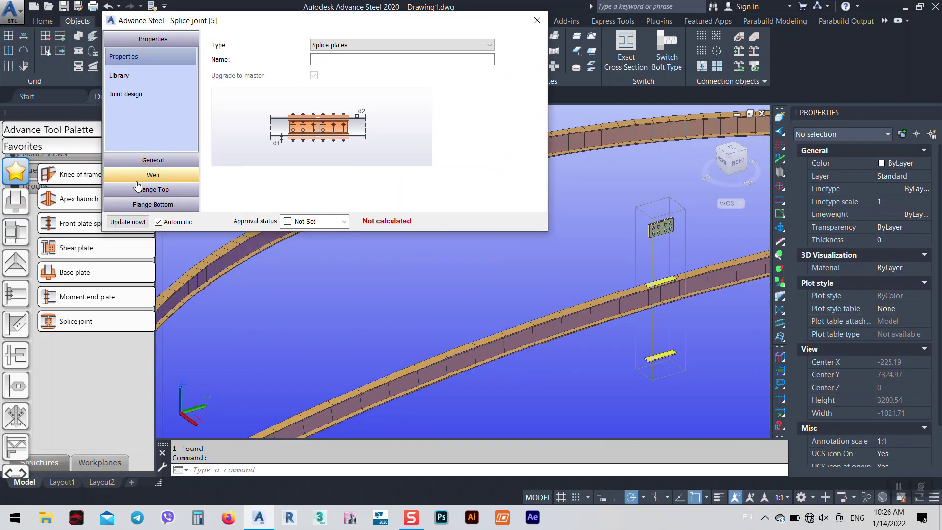
- Set the connection type of the splice joint's top flange plates to both bolted
click(153, 190)
click(336, 145)
click(328, 154)
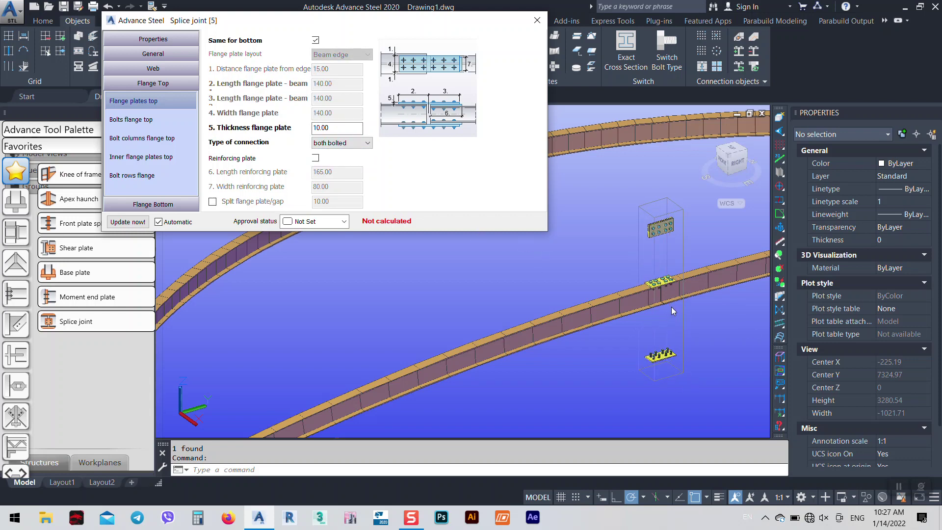
click(671, 237)
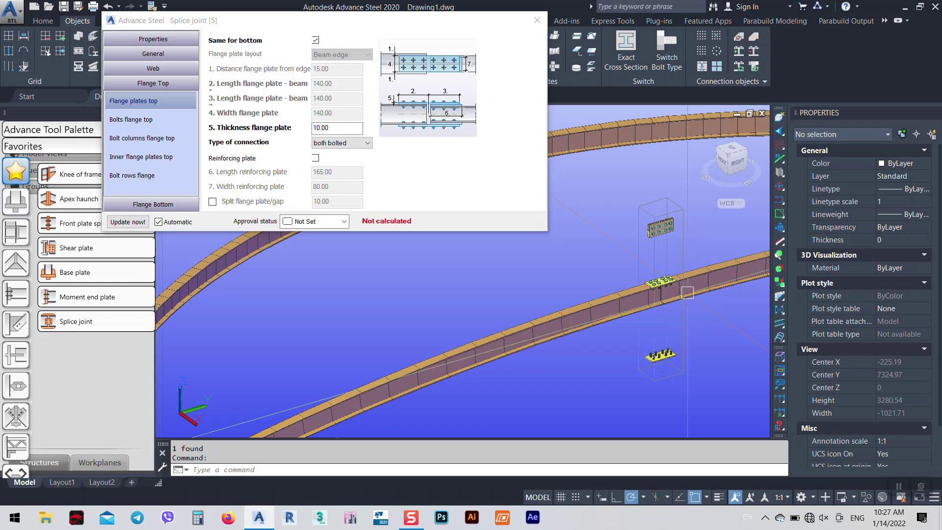
scroll(684, 211, up, 3)
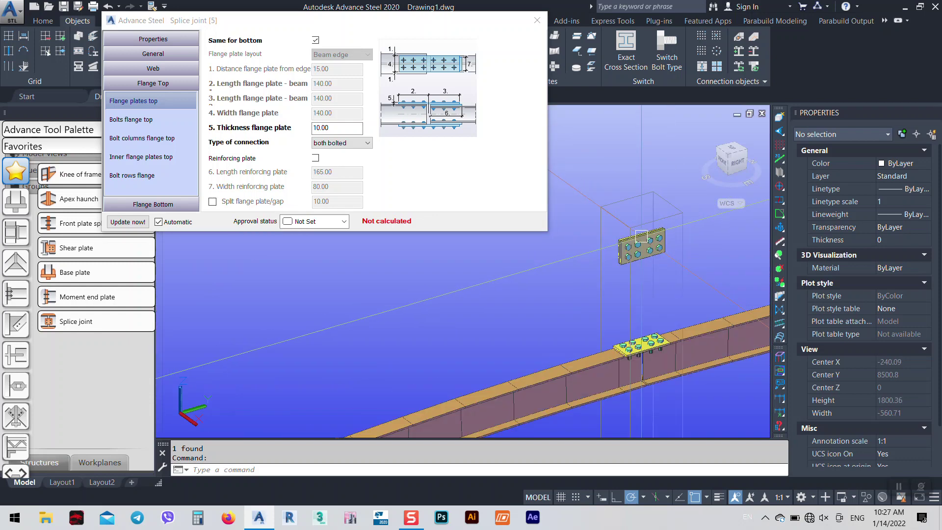
mouse_move(640, 238)
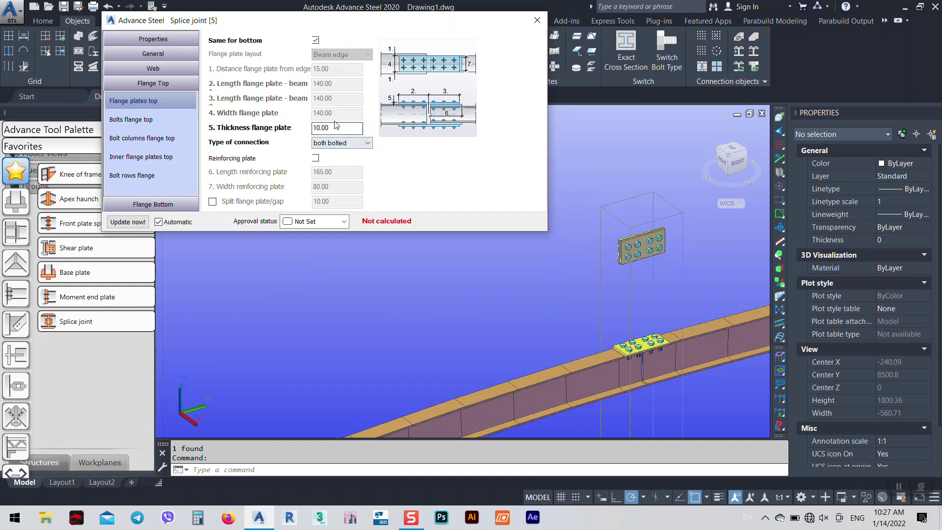
click(543, 22)
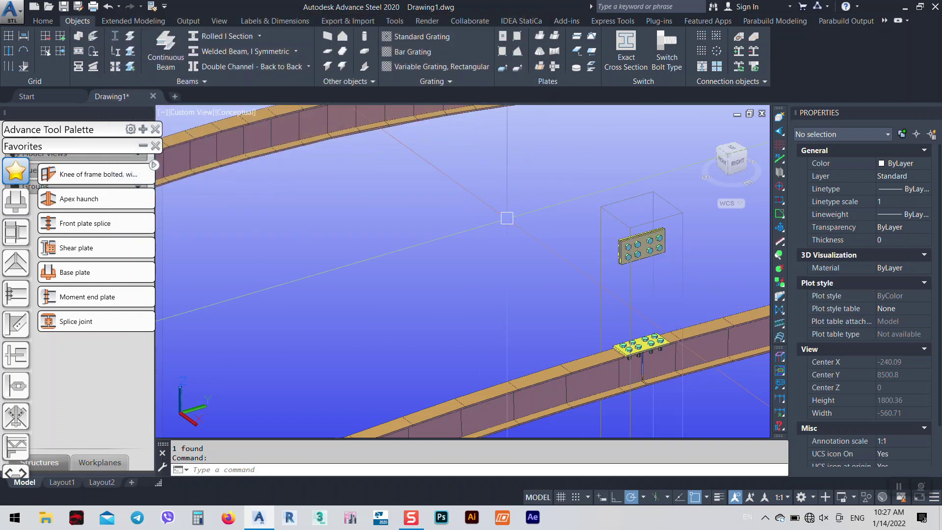
- Set the splice joint's web plate alignment to centreed 1. Beam and the web plate distance from top to 0
scroll(505, 211, down, 6)
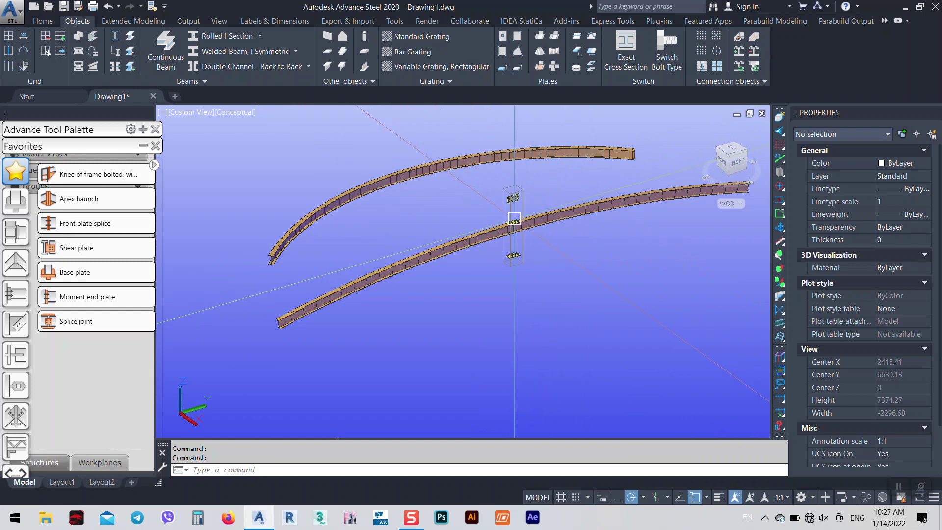
scroll(516, 221, up, 2)
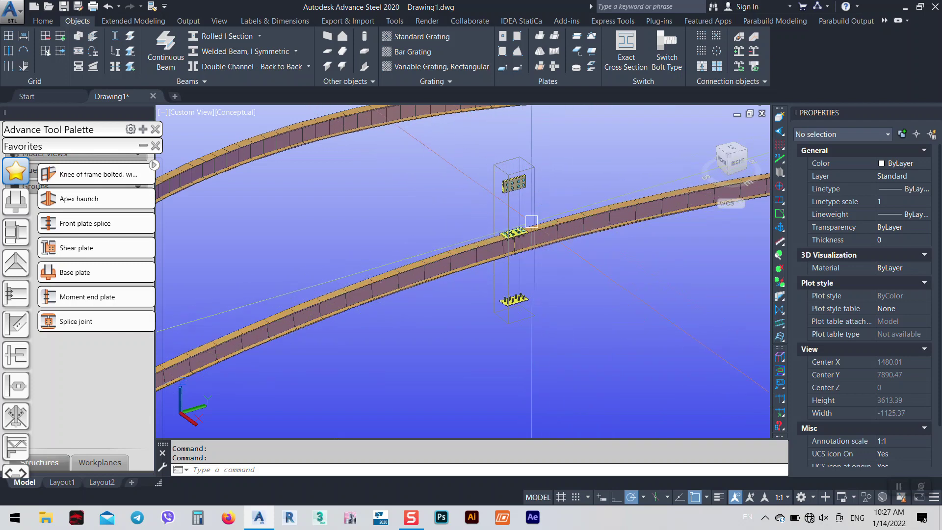
scroll(531, 221, down, 2)
scroll(534, 217, up, 2)
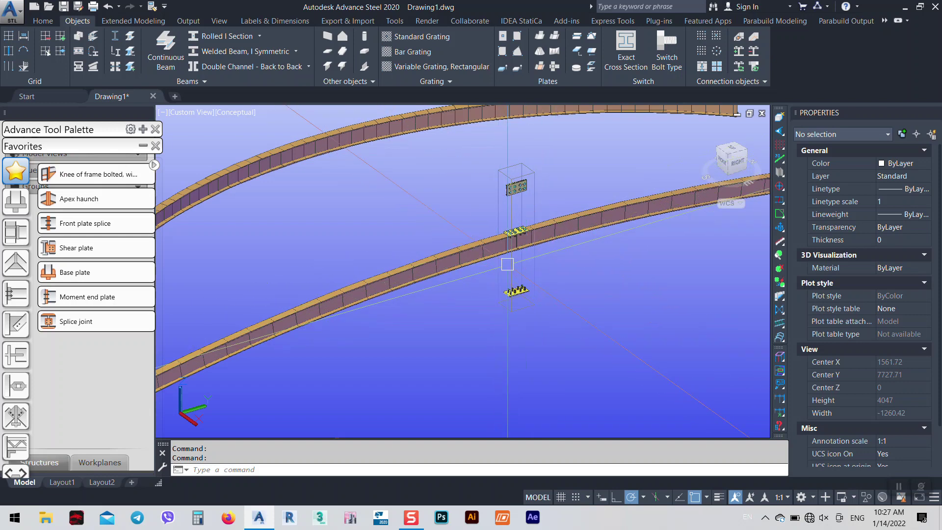
scroll(532, 168, up, 3)
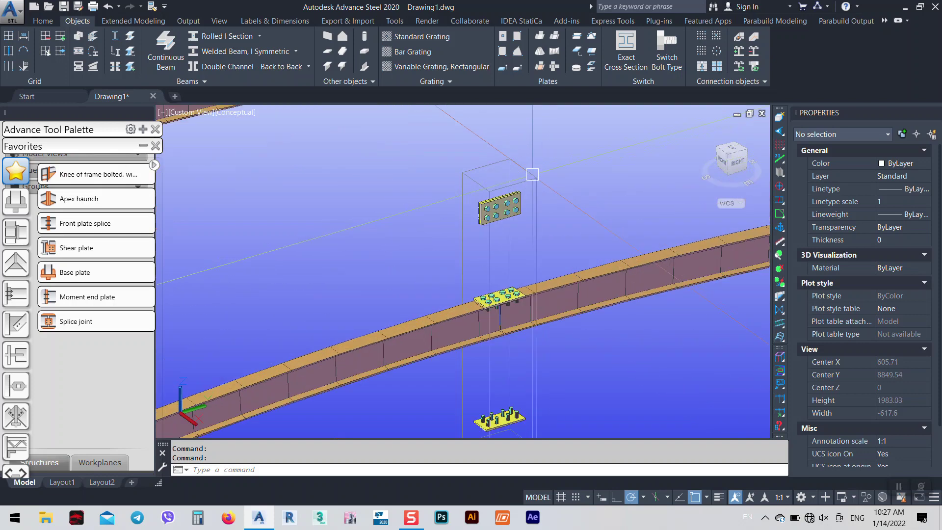
double_click(535, 180)
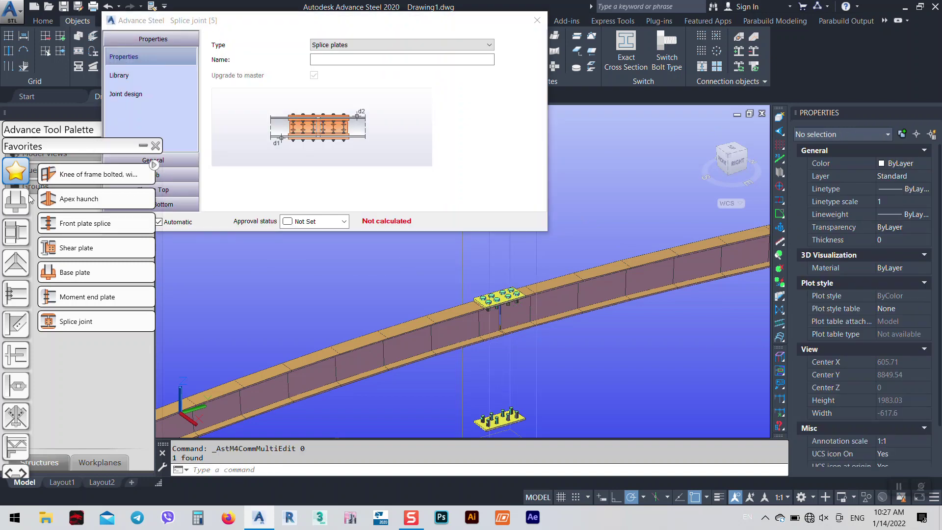
click(72, 165)
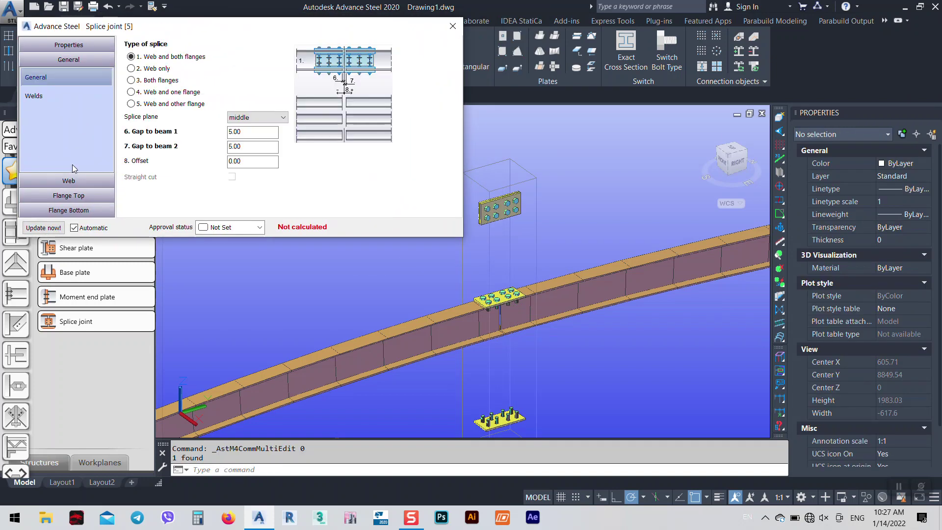
click(104, 183)
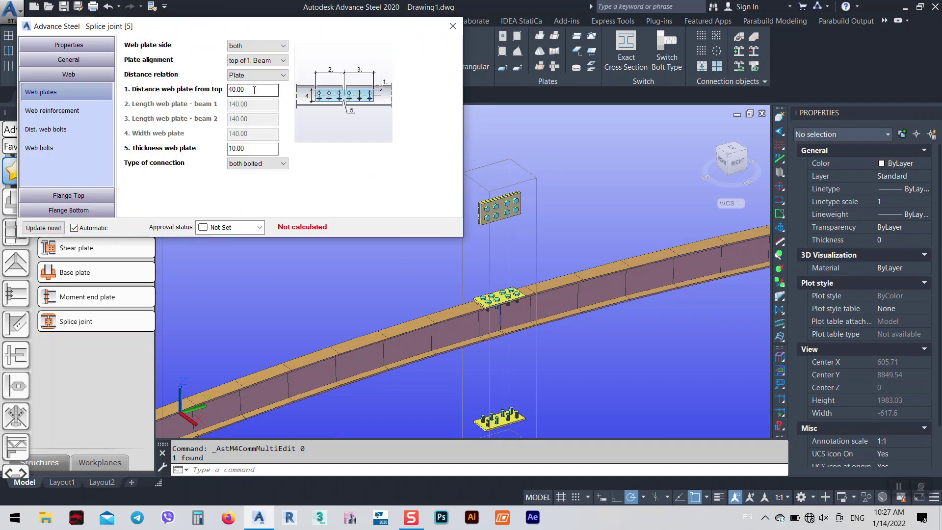
click(252, 60)
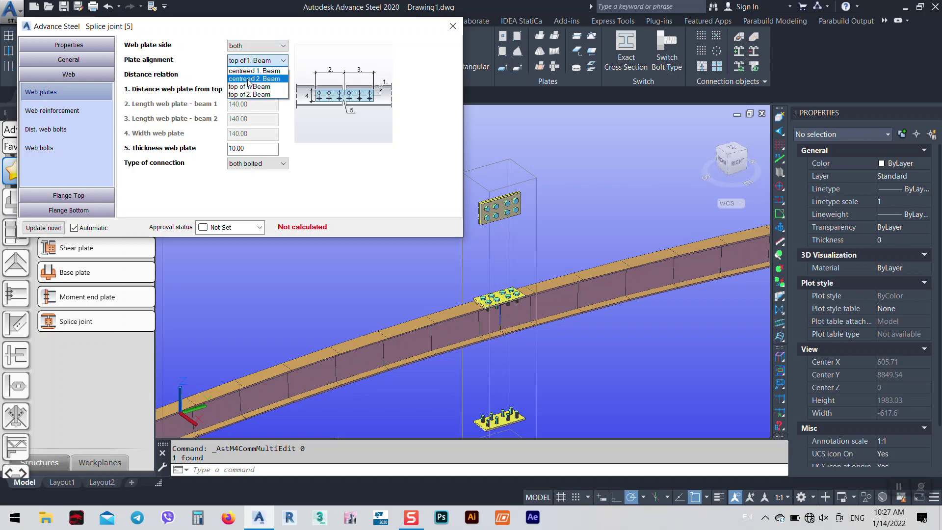
click(241, 72)
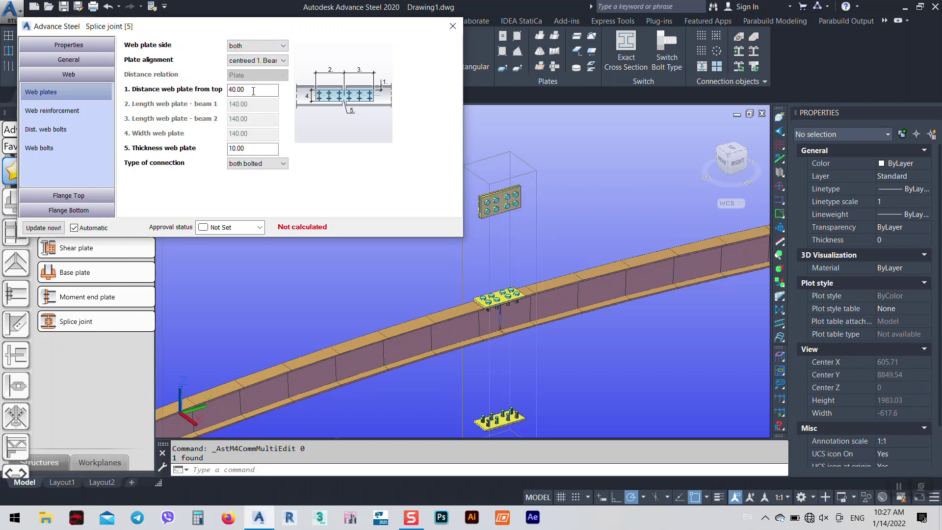
key(Return)
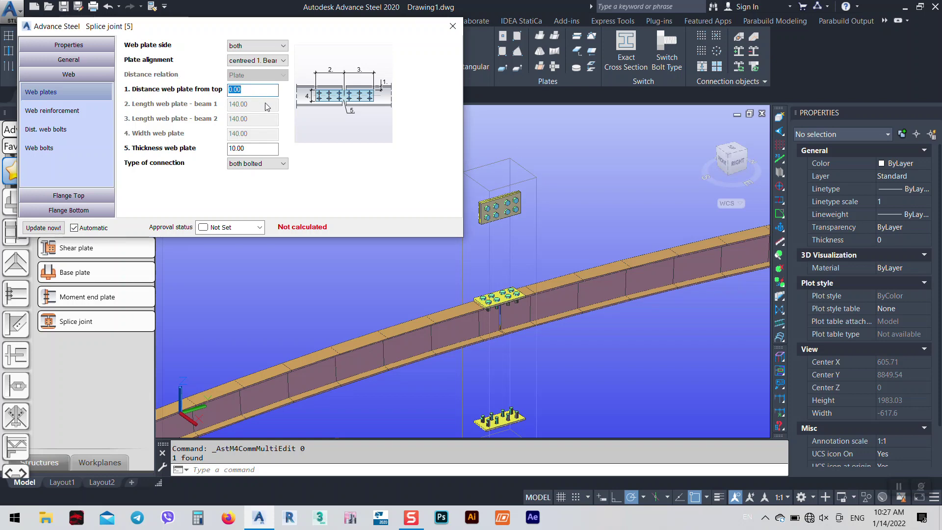
click(452, 26)
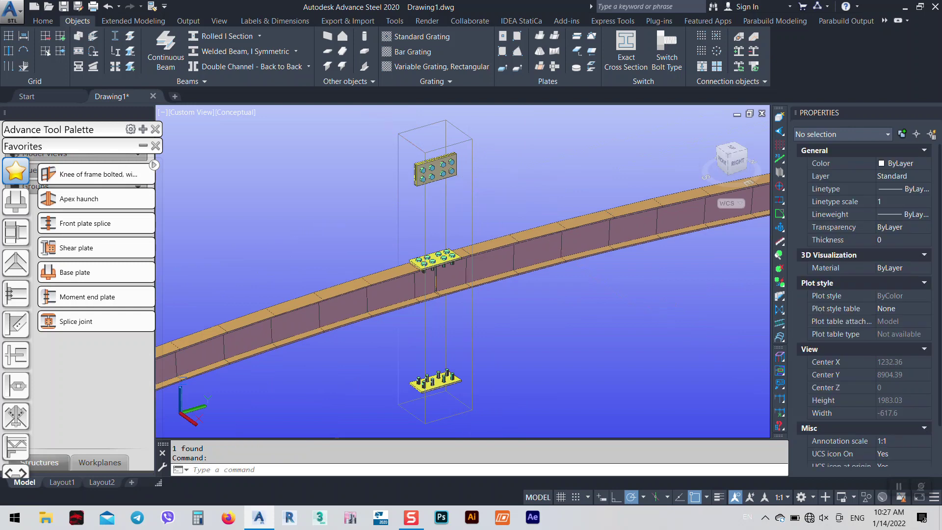
middle_drag(466, 186, 506, 213)
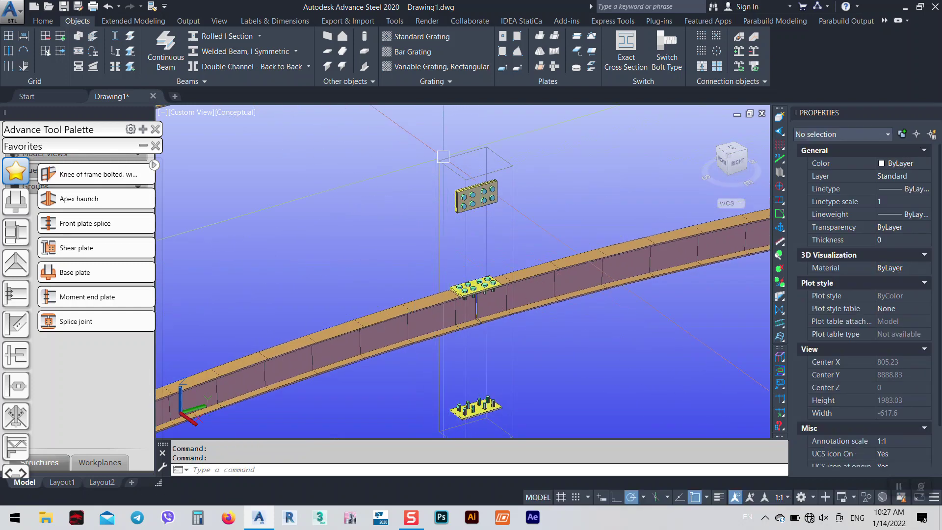
click(446, 164)
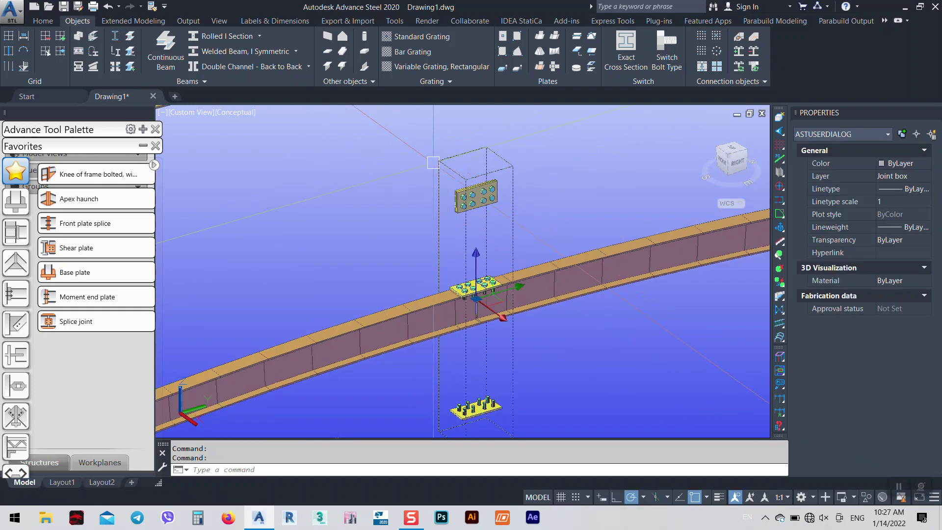
mouse_move(455, 167)
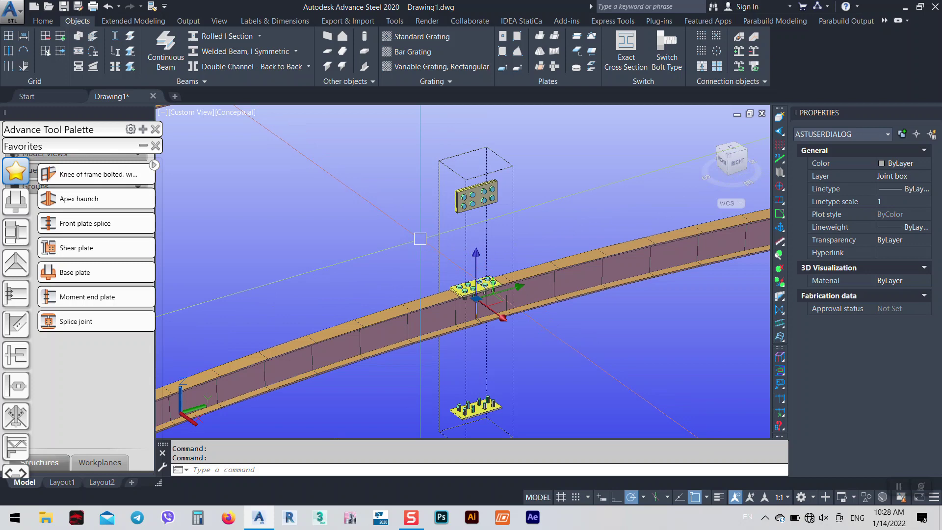
scroll(420, 239, down, 3)
scroll(420, 239, down, 3)
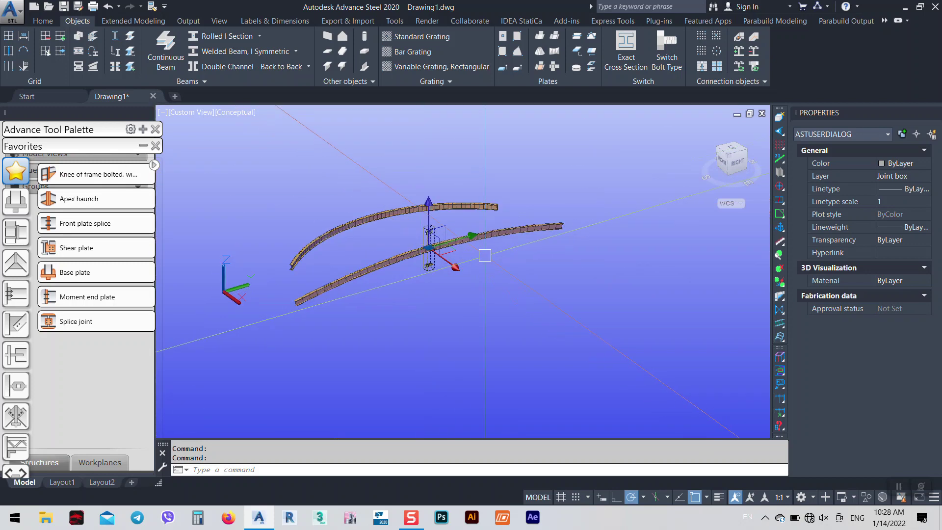
key(Escape)
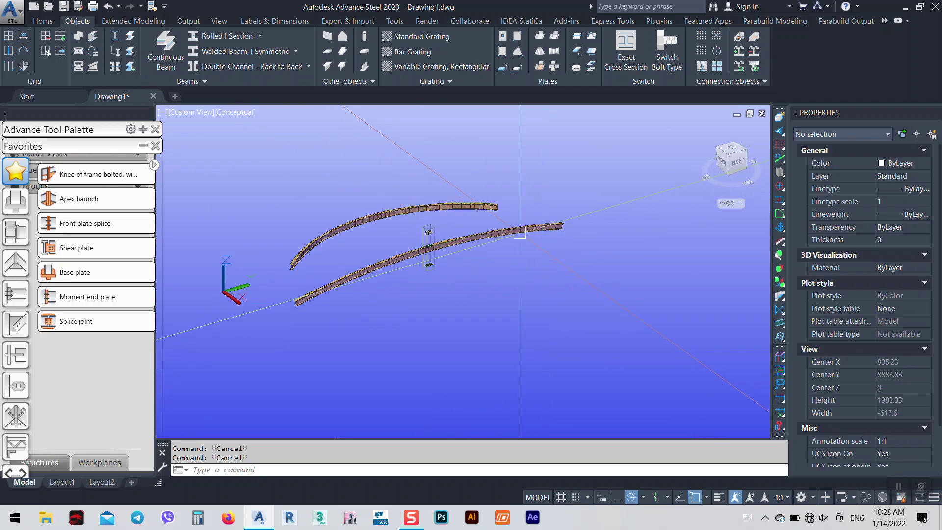
- Stretch the free end of one spliced beam part outward to a system length of about 10,615 mm
click(567, 229)
click(566, 228)
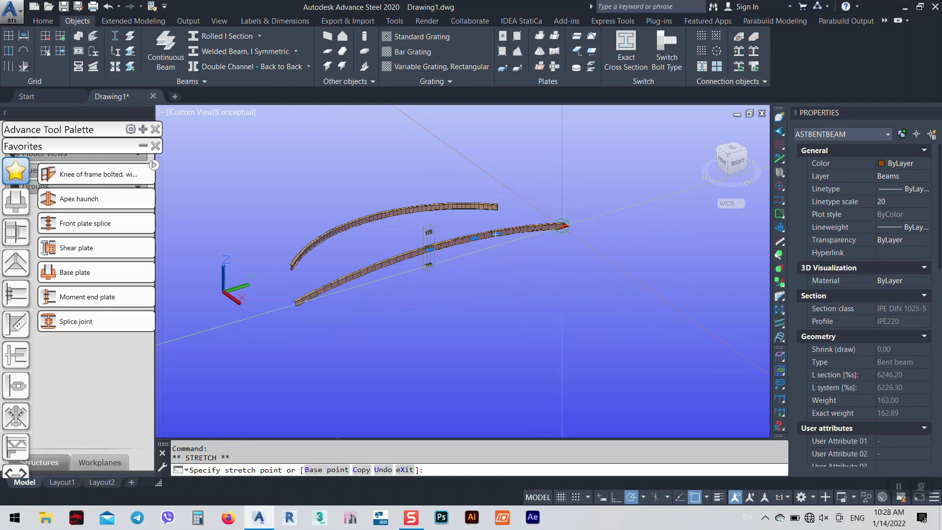
click(659, 198)
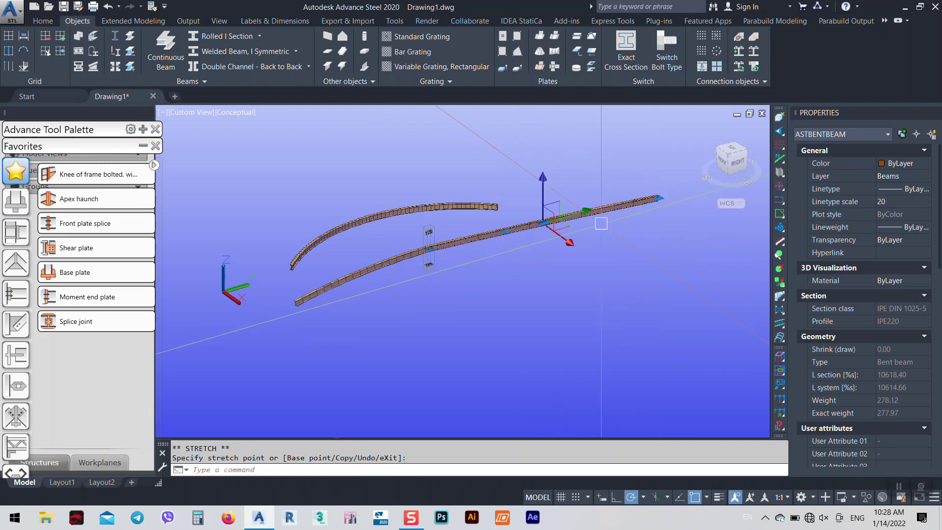
- Stretch the free end of the other spliced beam part outward, away from the splice joint
click(294, 317)
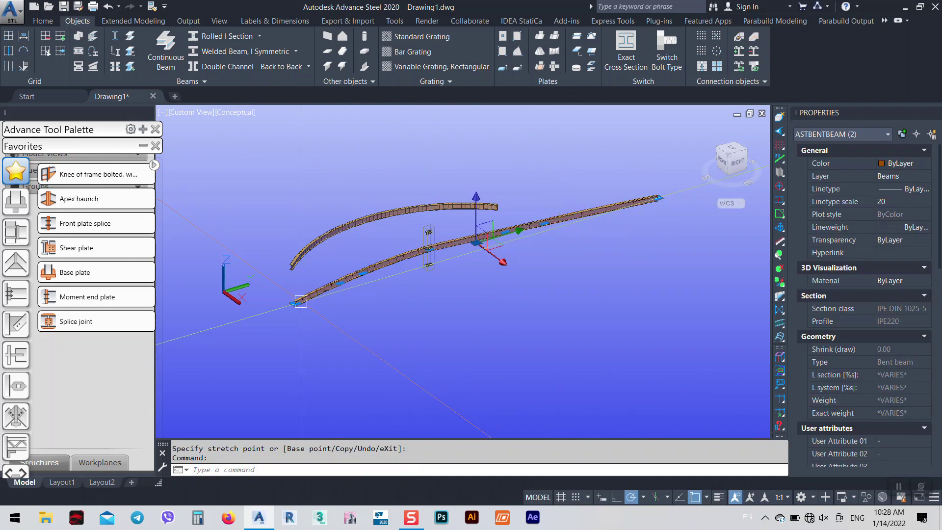
click(301, 301)
click(295, 302)
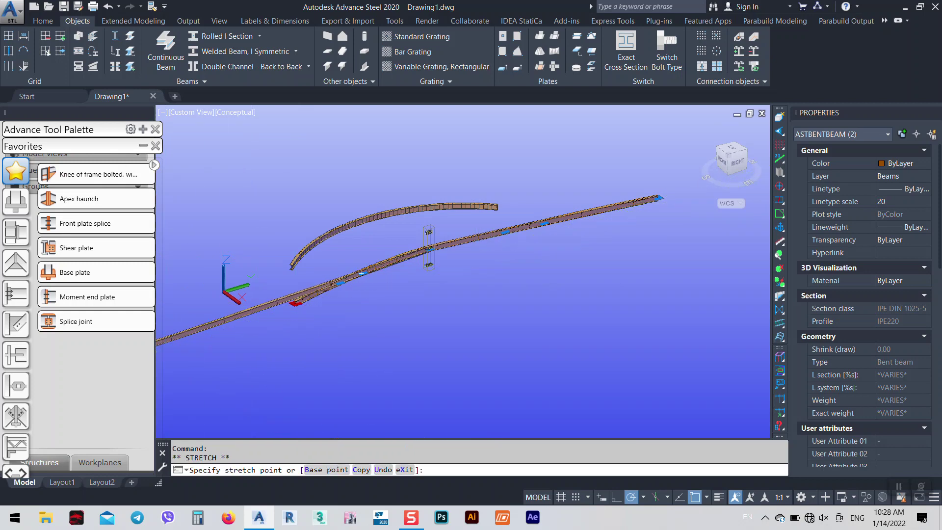
click(362, 273)
scroll(439, 239, up, 6)
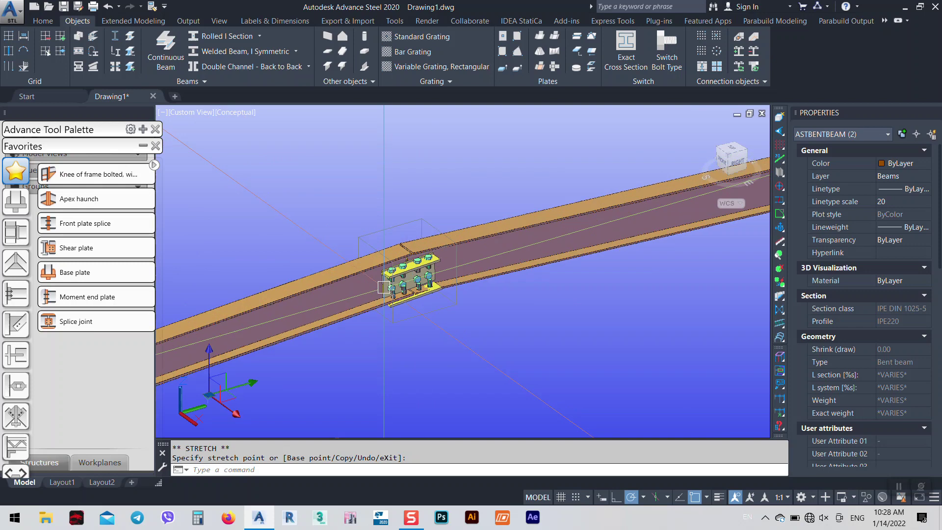
scroll(426, 253, down, 8)
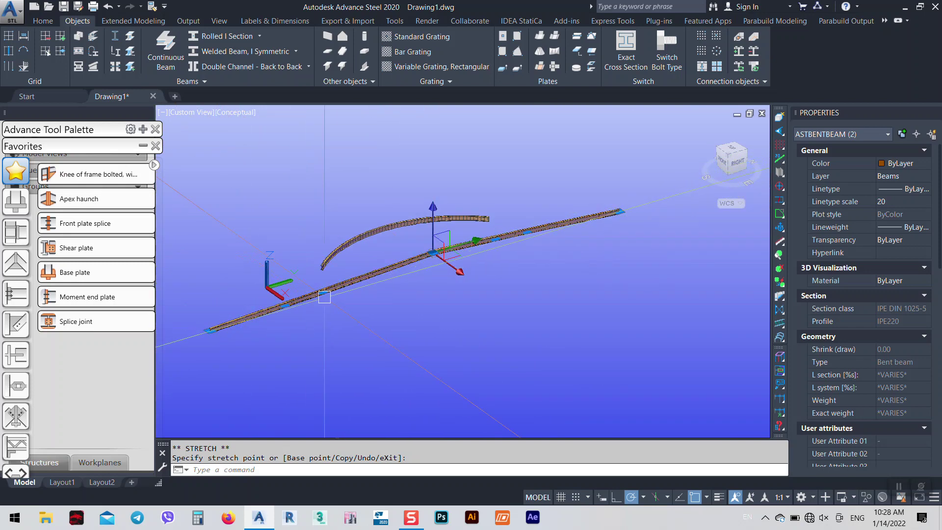
- Increase the curvature of the newly stretched beam part by moving its arc grip about 487 mm upward along Z
click(285, 306)
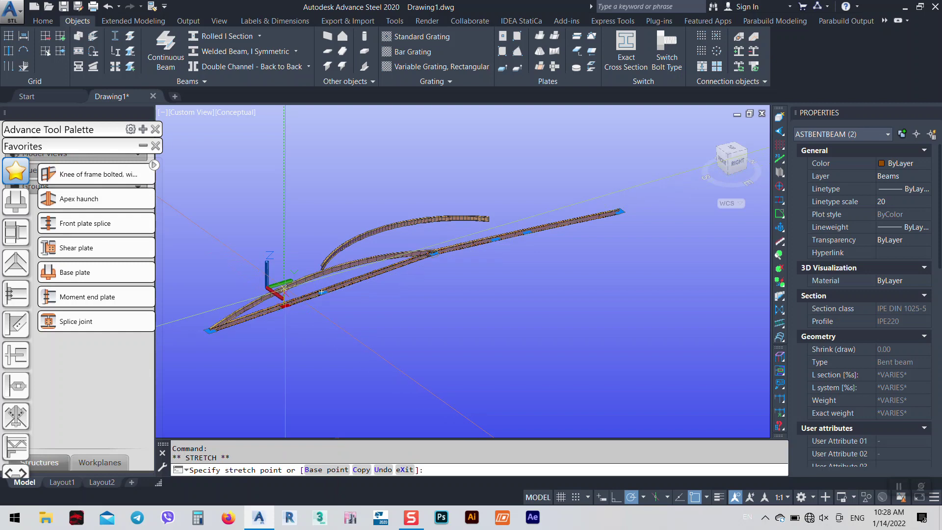
scroll(287, 290, up, 5)
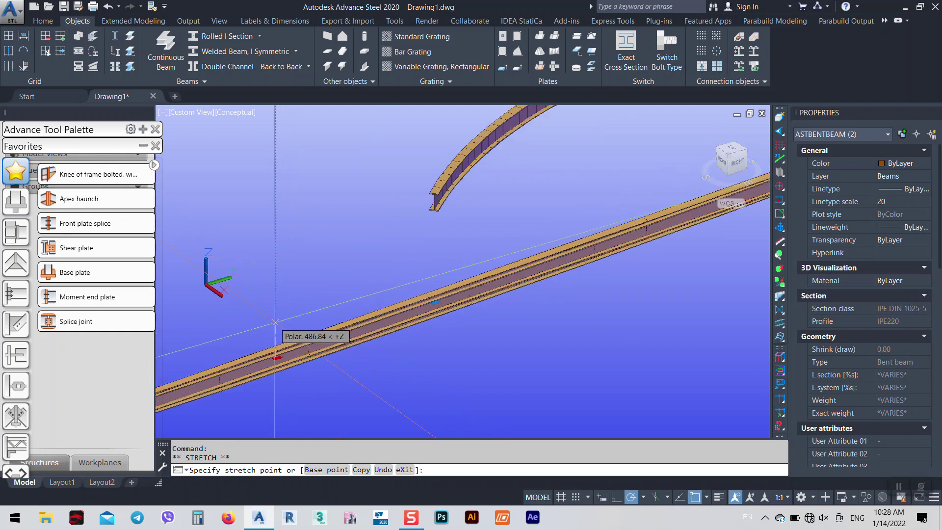
click(275, 325)
scroll(382, 275, down, 5)
scroll(417, 302, up, 5)
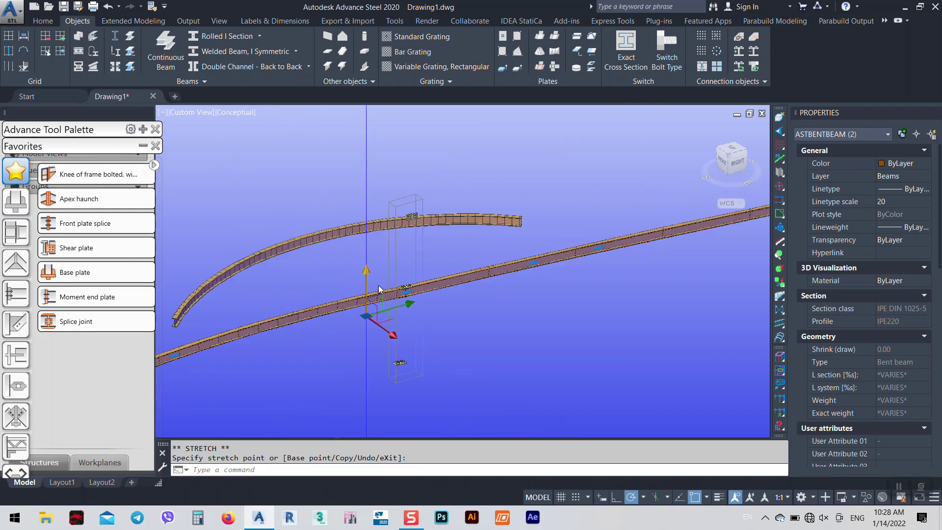
scroll(462, 242, down, 1)
middle_drag(273, 336, 404, 284)
scroll(305, 330, down, 2)
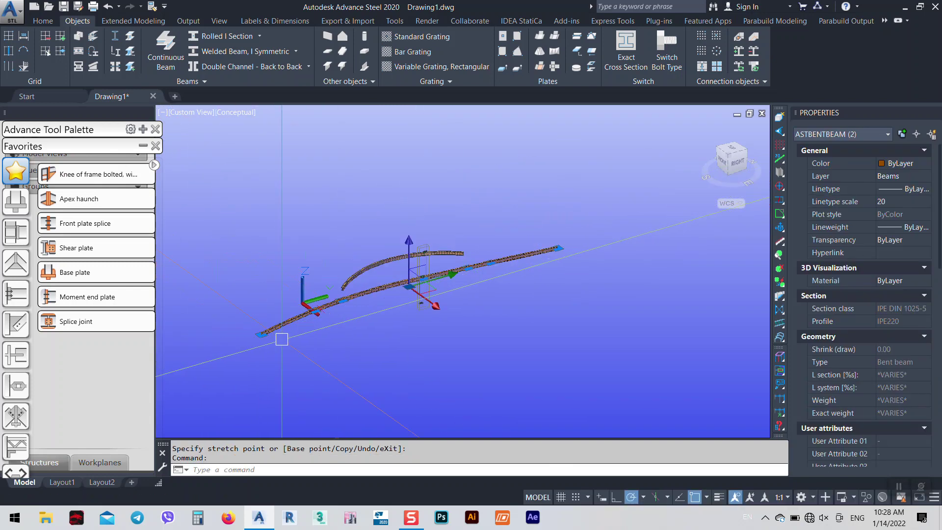
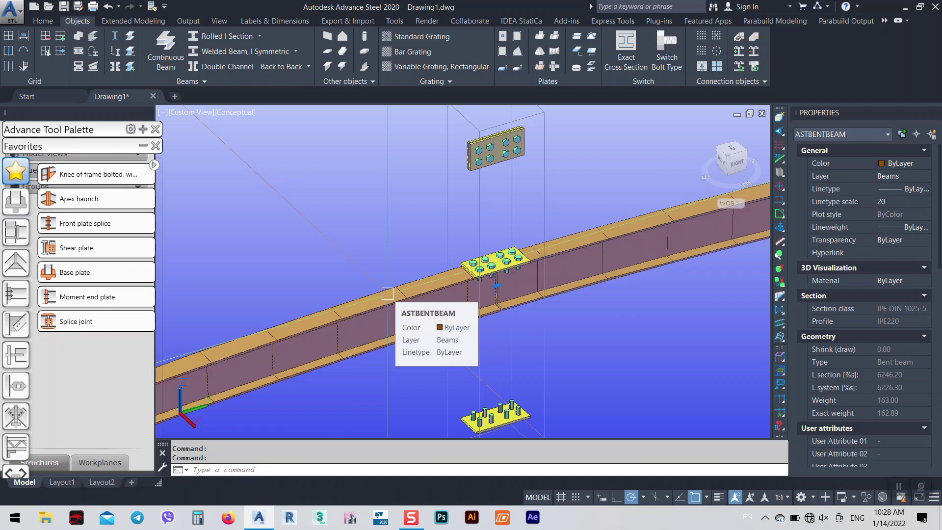
- Try to erase the splice's joint box while one beam part is also selected, and undo the erasure
shift+middle_drag(387, 293, 519, 339)
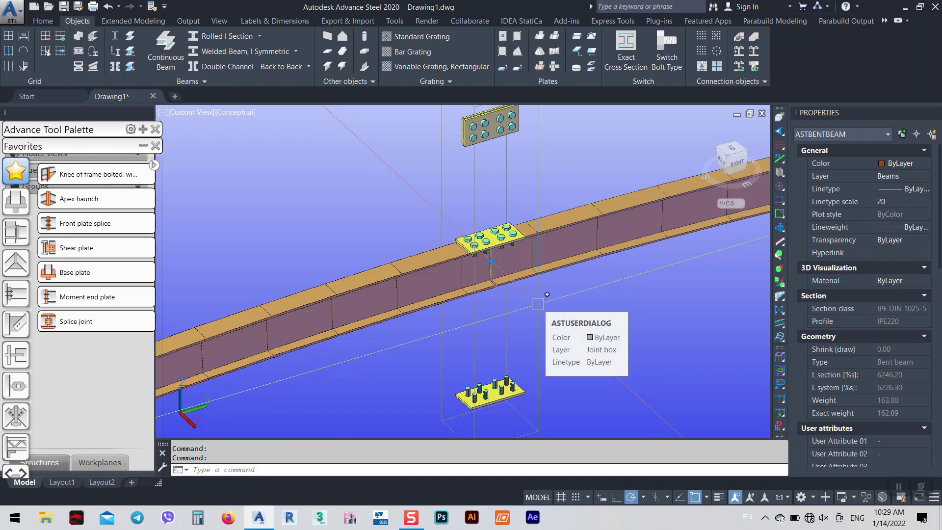
scroll(537, 304, down, 8)
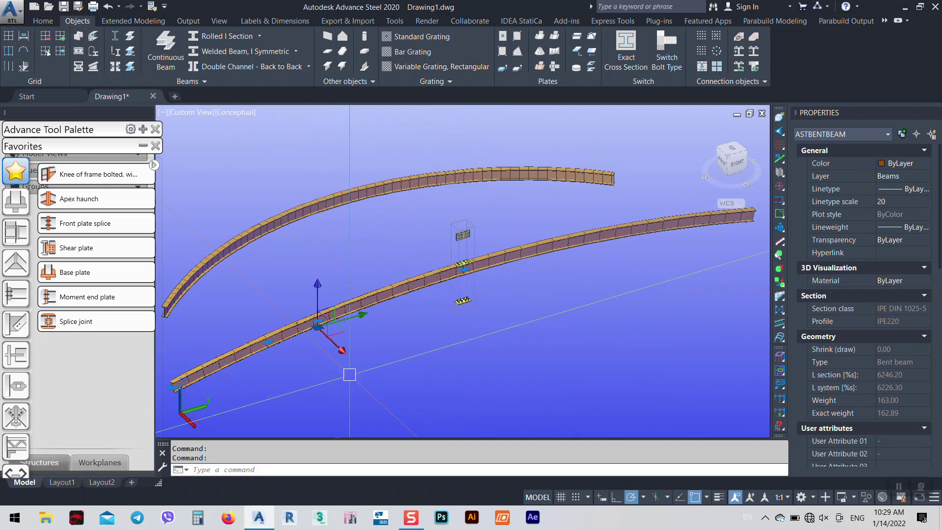
scroll(463, 290, up, 6)
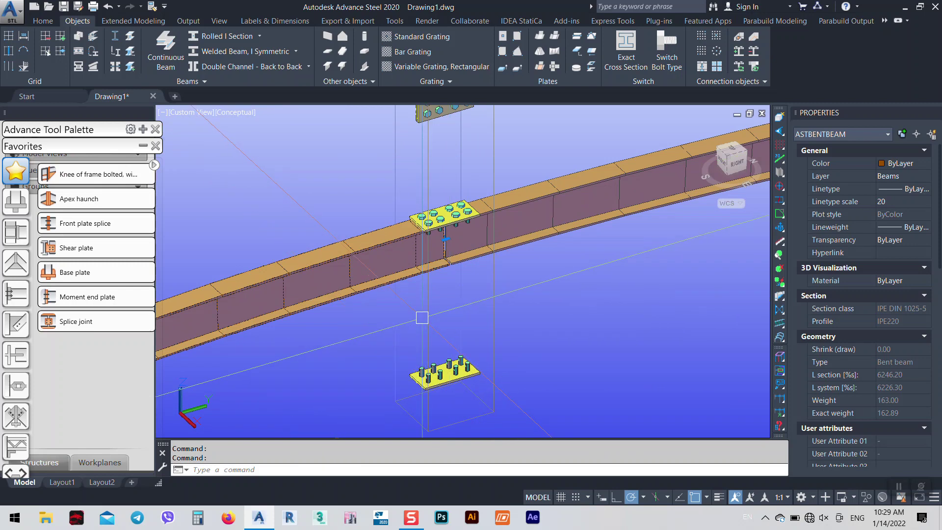
click(444, 238)
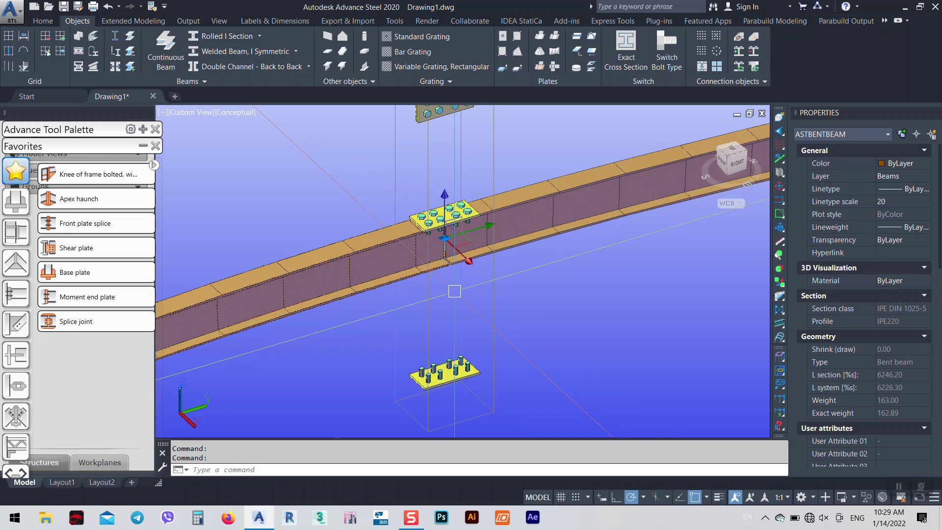
click(426, 318)
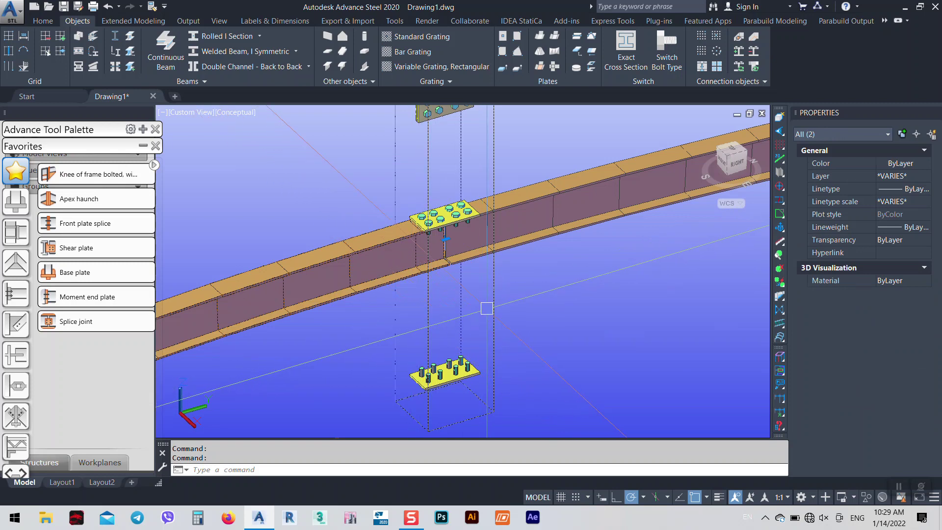
text(e)
key(Return)
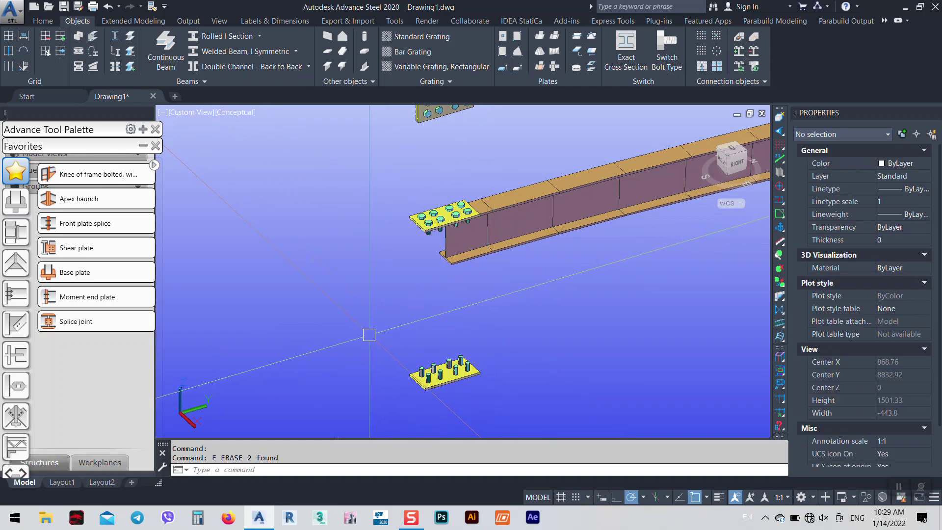
key(ctrl+z)
- Delete only the joint box around the splice, keeping both beam parts, the plates and the bolts
click(486, 293)
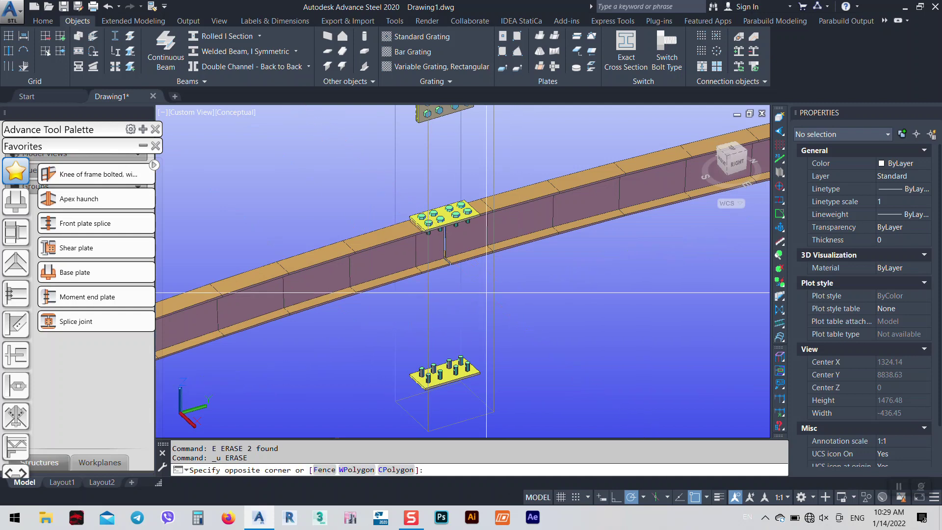
key(Escape)
click(492, 314)
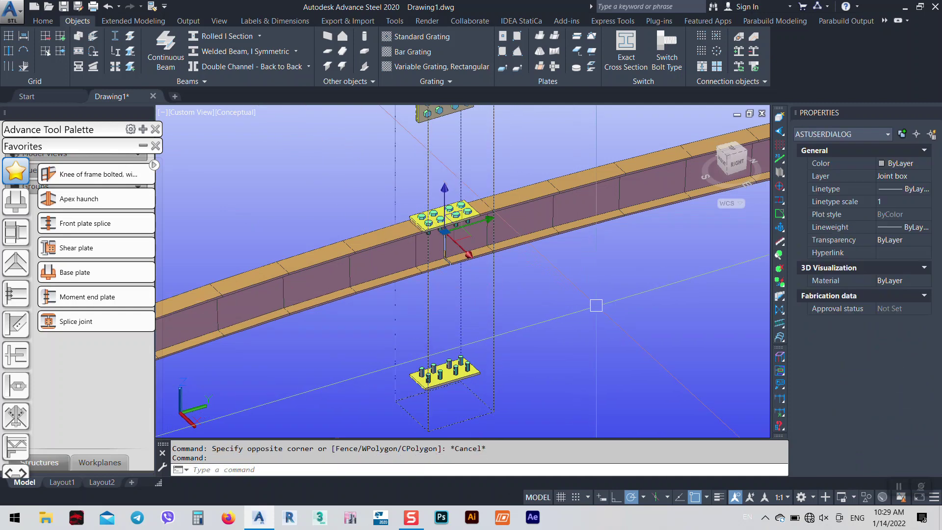
key(Delete)
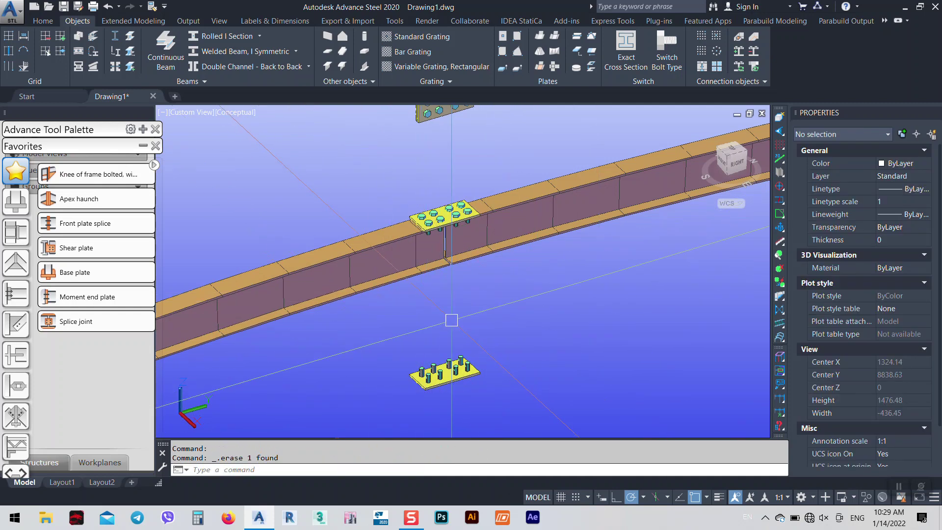
- Move the lower flange splice plate and its bolts vertically from the plate's corner to the beams' bottom flange, using a Z point filter
middle_drag(452, 314, 468, 253)
click(537, 390)
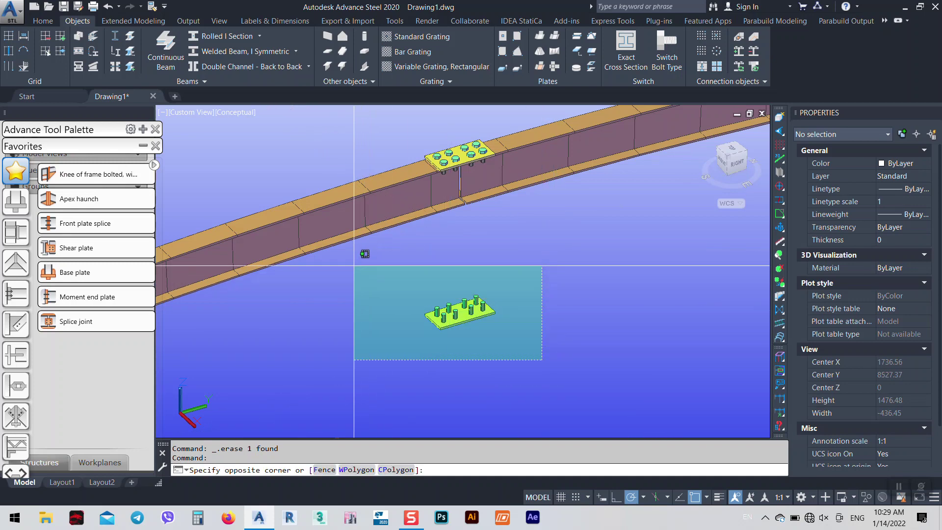
click(403, 288)
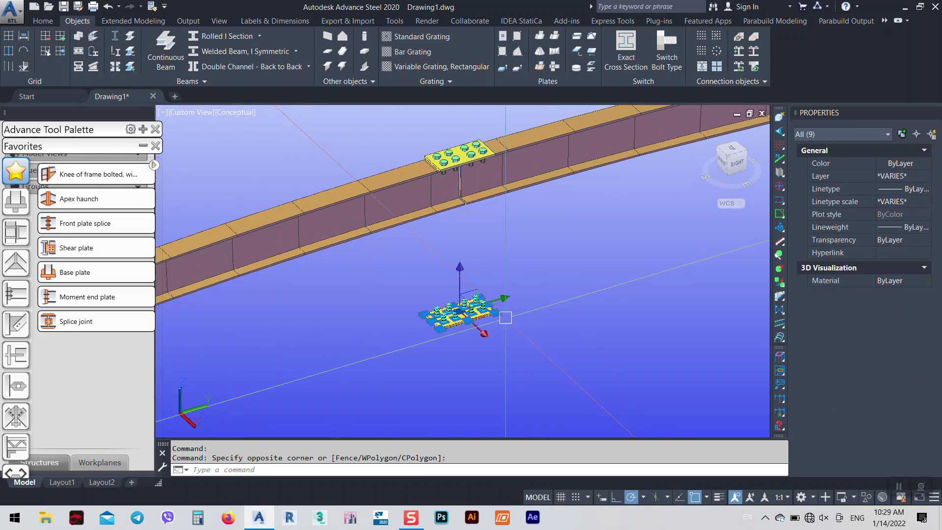
scroll(505, 318, up, 5)
text(m)
key(Return)
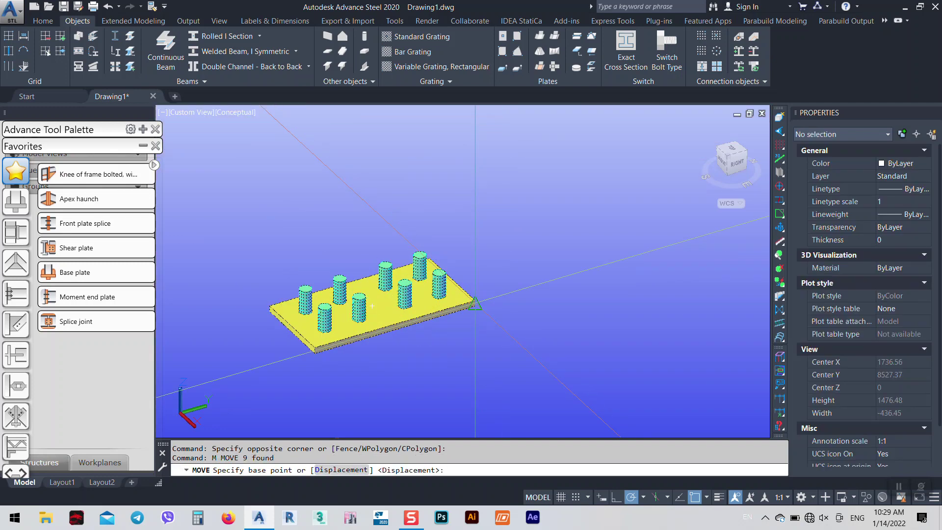
scroll(469, 293, up, 8)
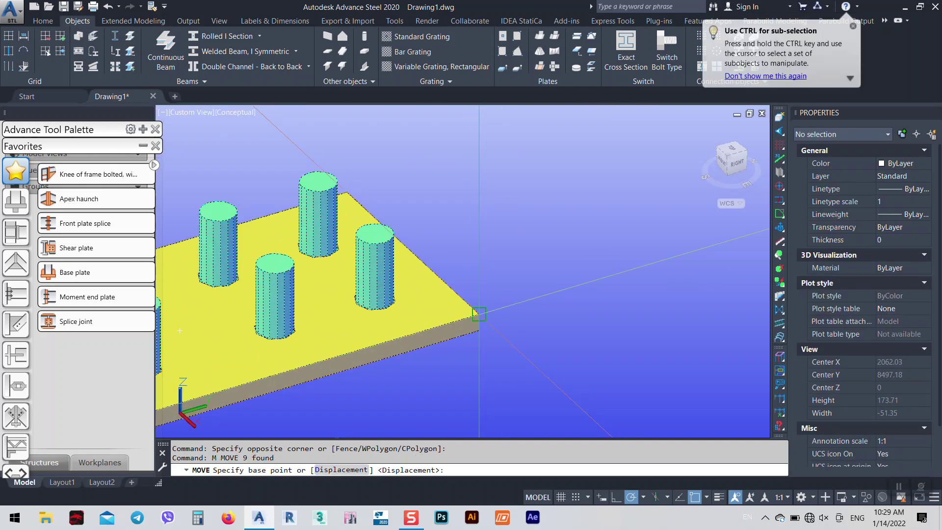
click(478, 314)
scroll(490, 302, down, 8)
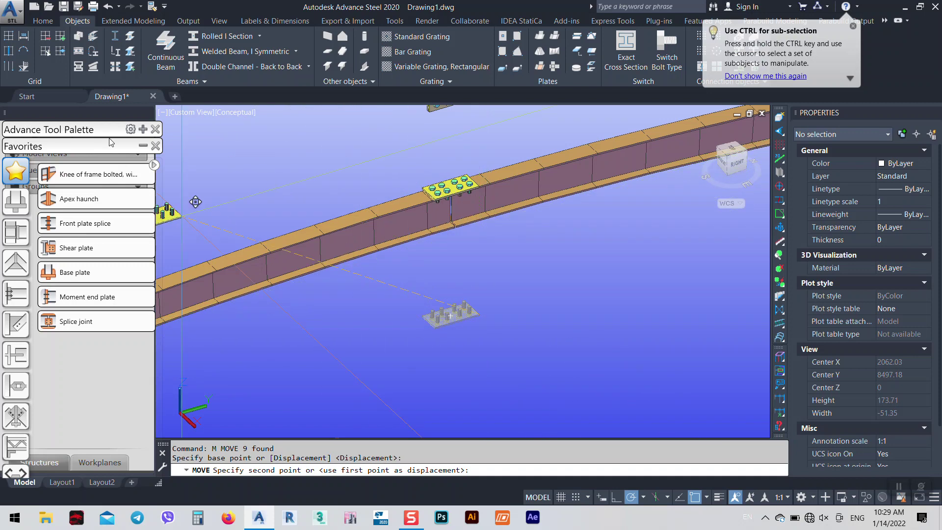
click(142, 146)
click(142, 129)
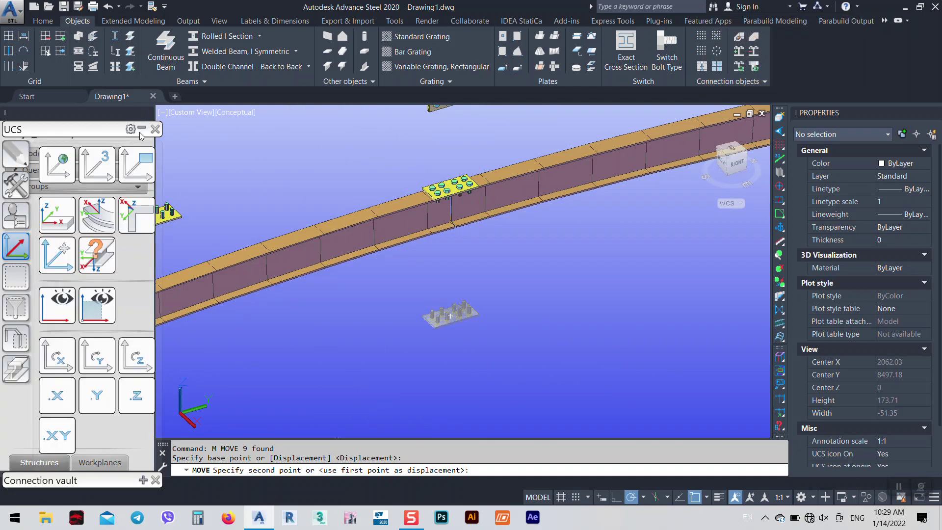
click(136, 399)
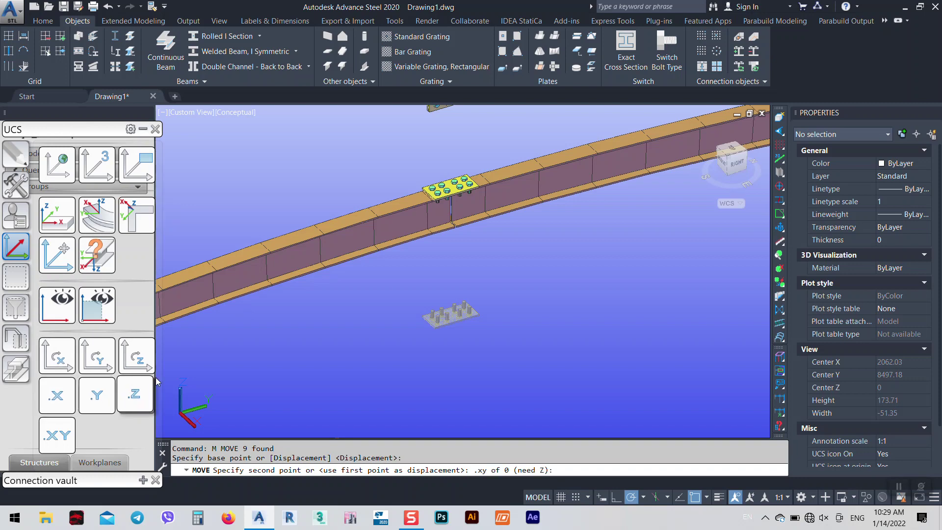
scroll(456, 212, up, 8)
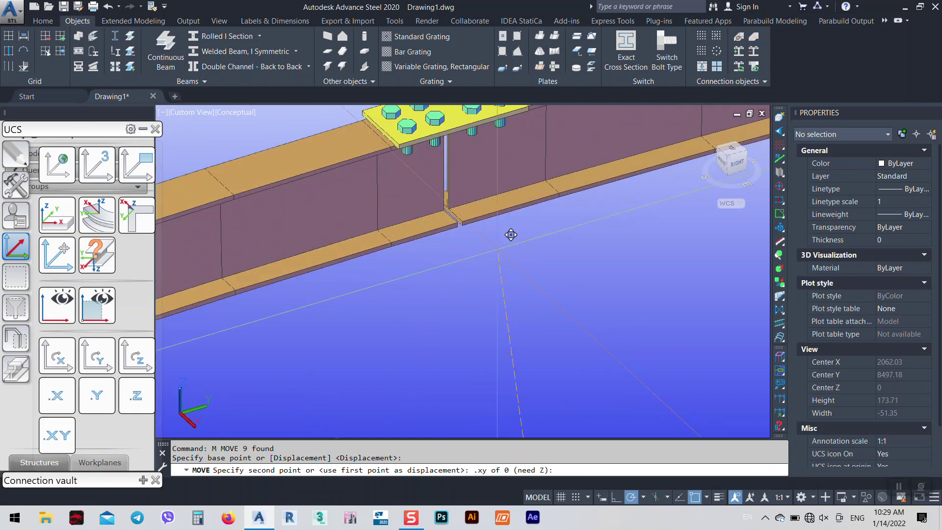
click(456, 202)
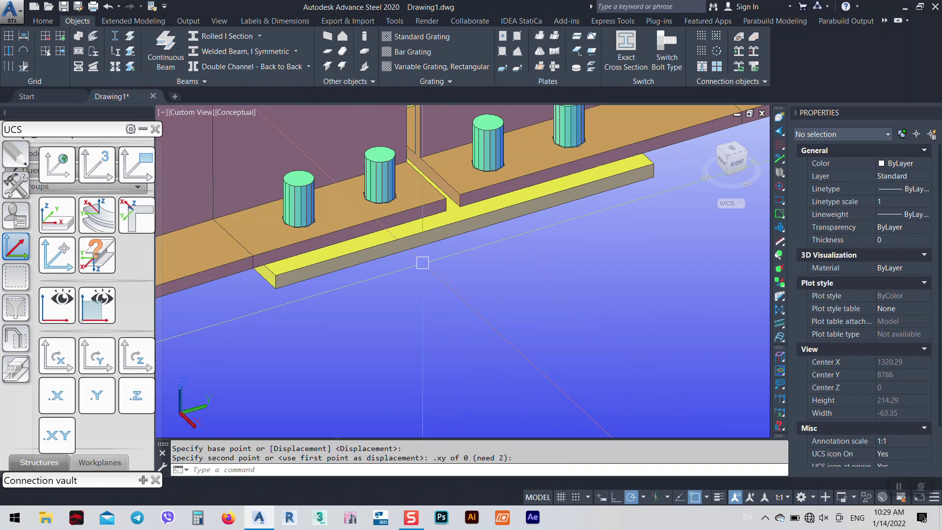
scroll(404, 275, down, 2)
scroll(370, 260, up, 2)
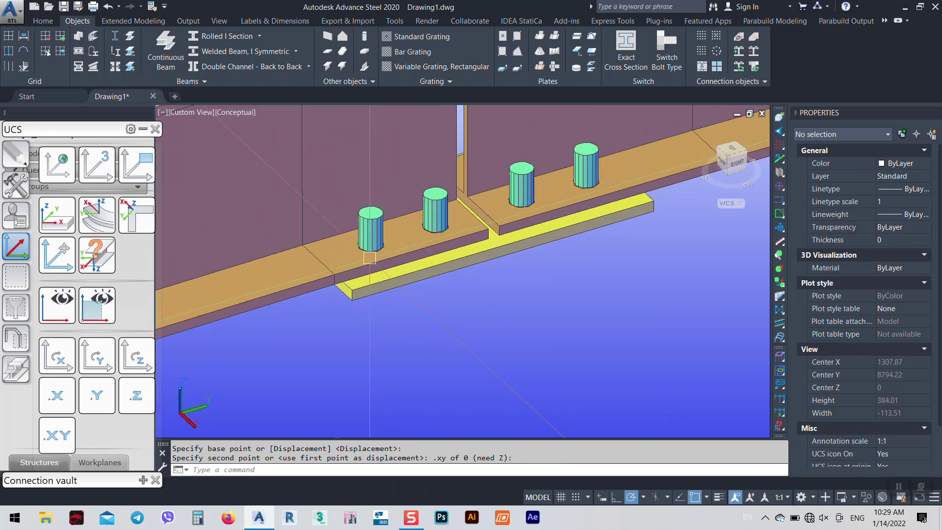
click(294, 266)
shift+middle_drag(304, 317, 304, 312)
click(587, 149)
shift+middle_click(561, 239)
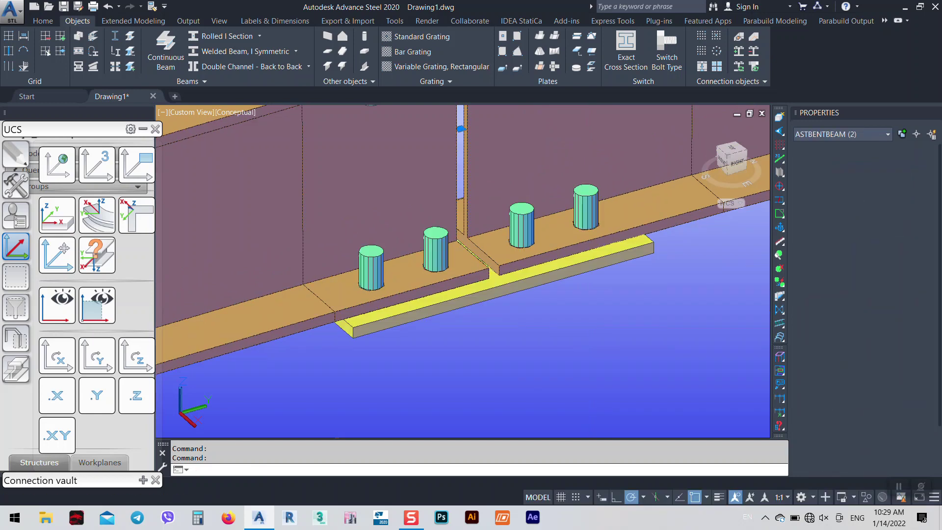
scroll(495, 301, down, 3)
key(Escape)
- Move the web splice plates and bolts from their end edge's midpoint down to mid-height between the flange plates, using Mid Between 2 Points with Z filters
scroll(470, 220, down, 5)
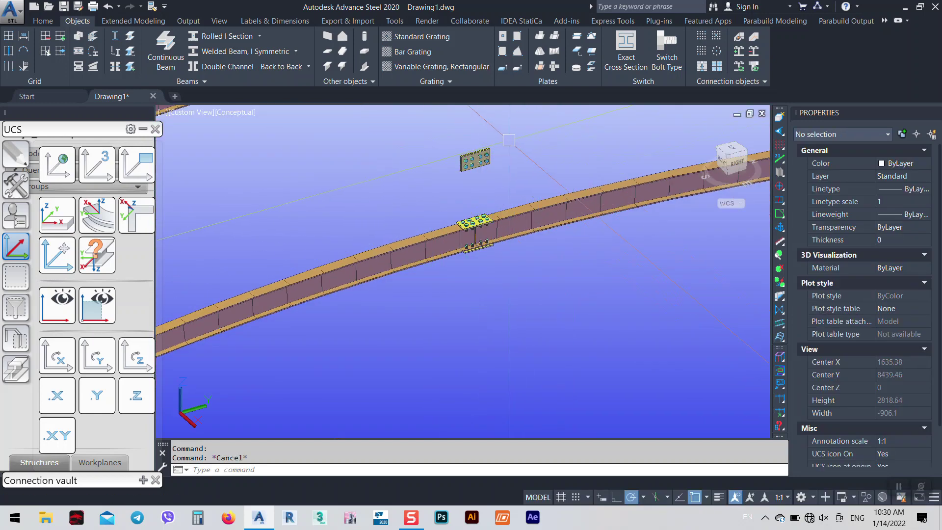
scroll(510, 140, up, 4)
click(378, 142)
click(451, 206)
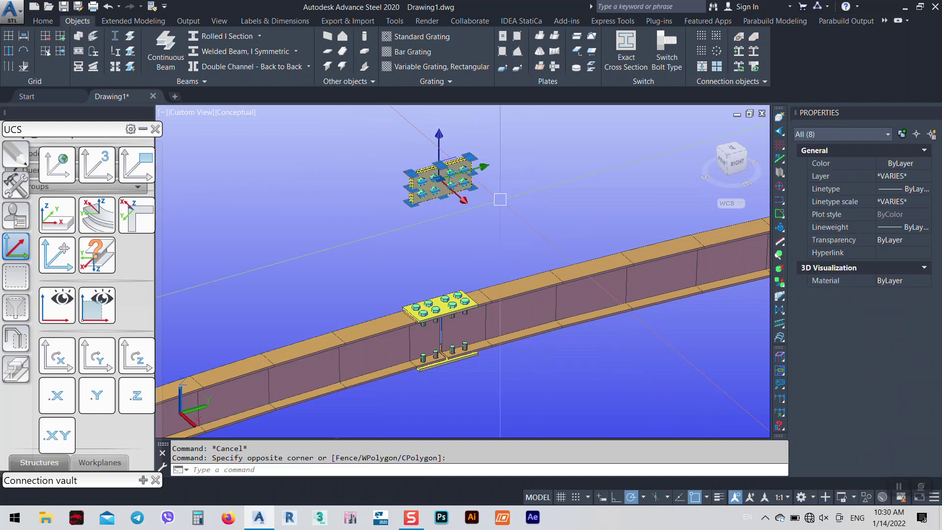
scroll(471, 157, up, 5)
text(m)
key(Return)
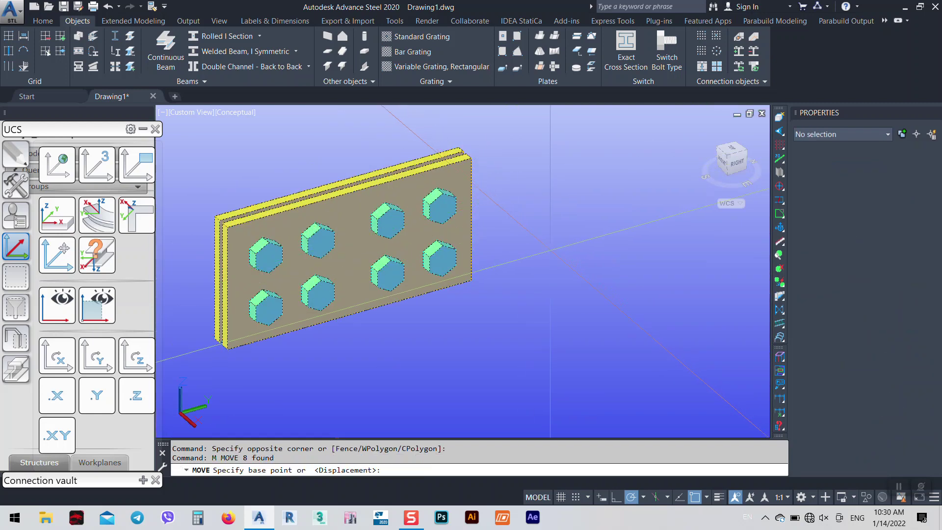
click(469, 212)
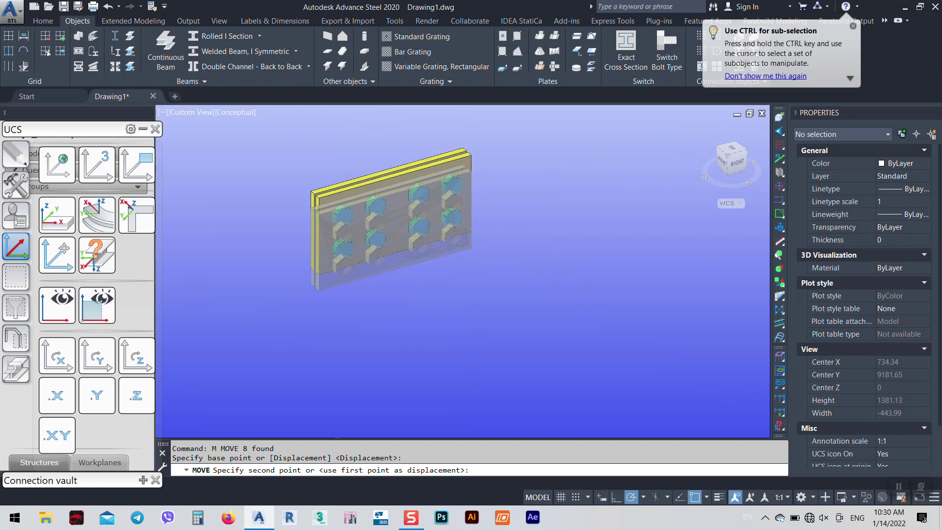
scroll(465, 222, down, 5)
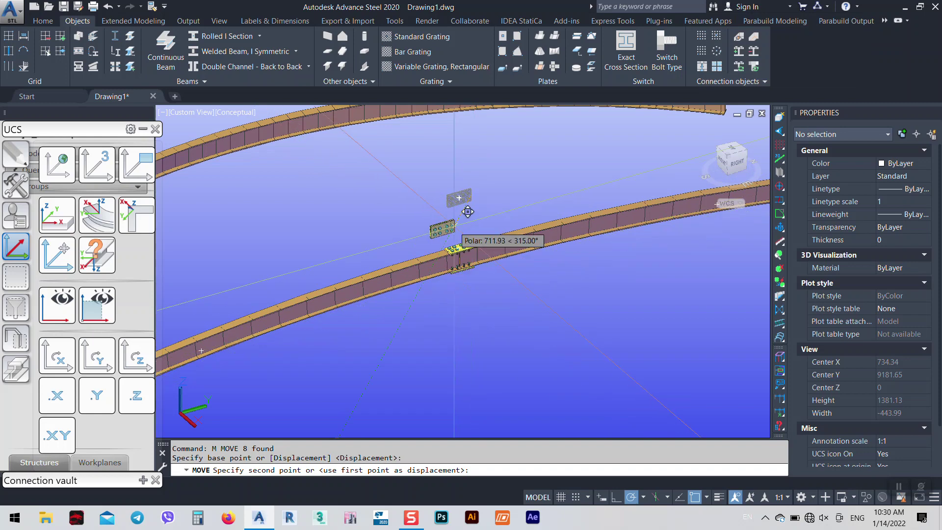
scroll(467, 216, up, 4)
shift+right_click(455, 228)
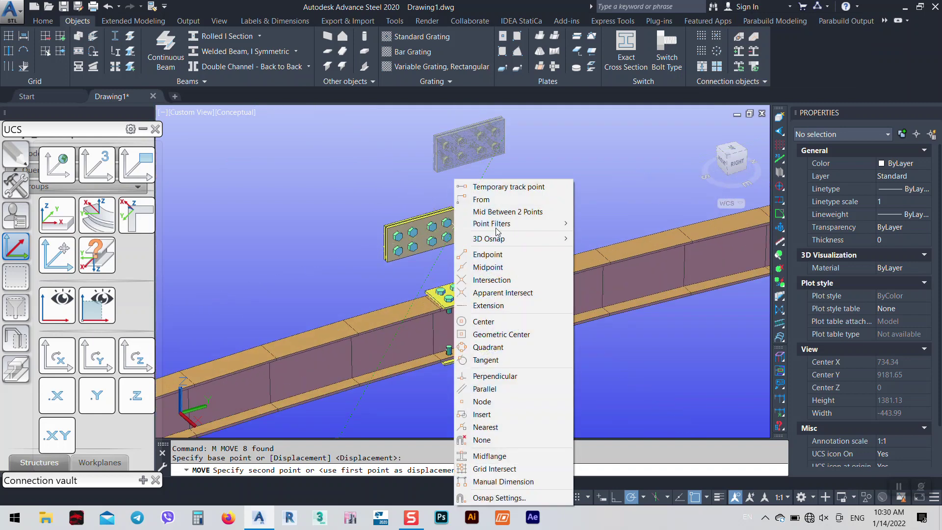
click(490, 213)
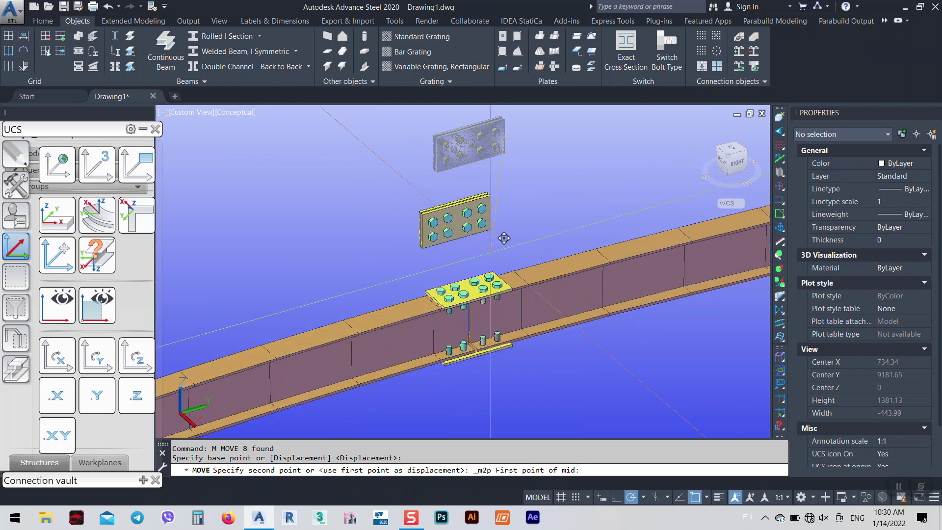
click(138, 397)
scroll(439, 223, up, 6)
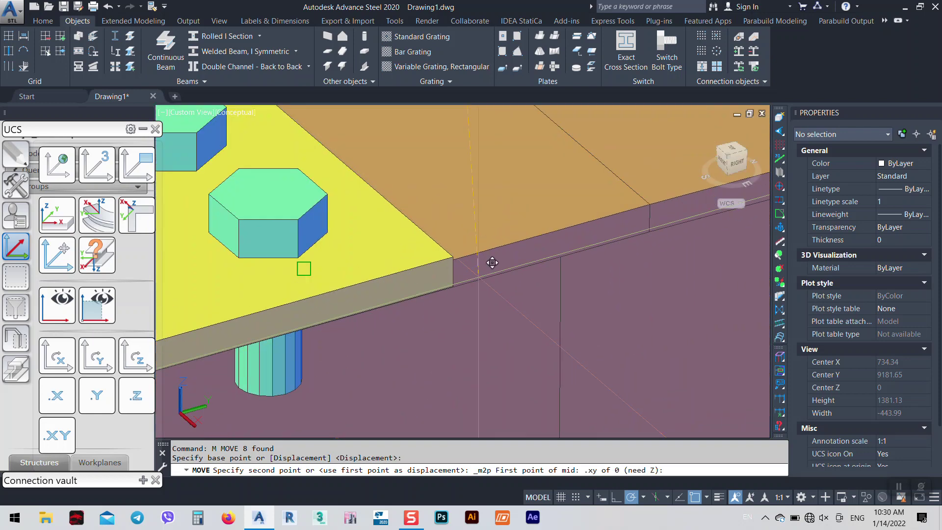
click(441, 225)
scroll(438, 223, down, 5)
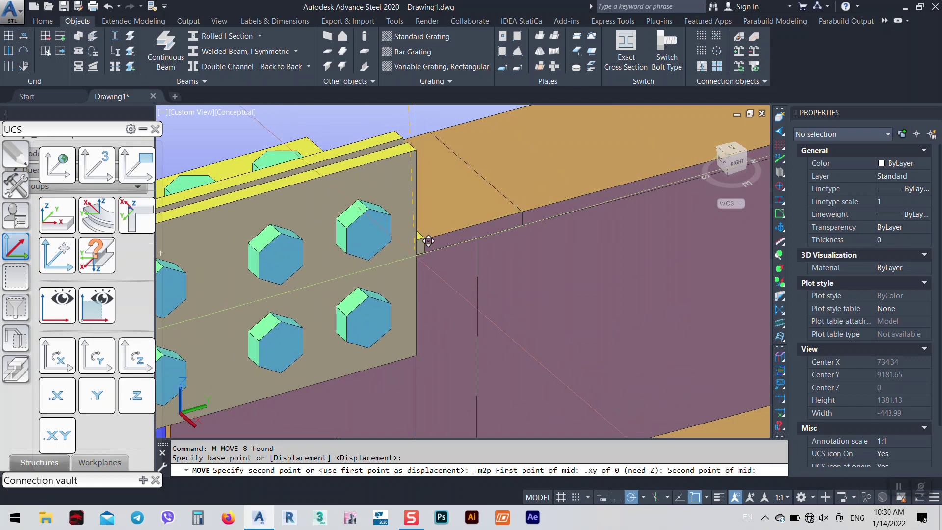
shift+right_click(417, 234)
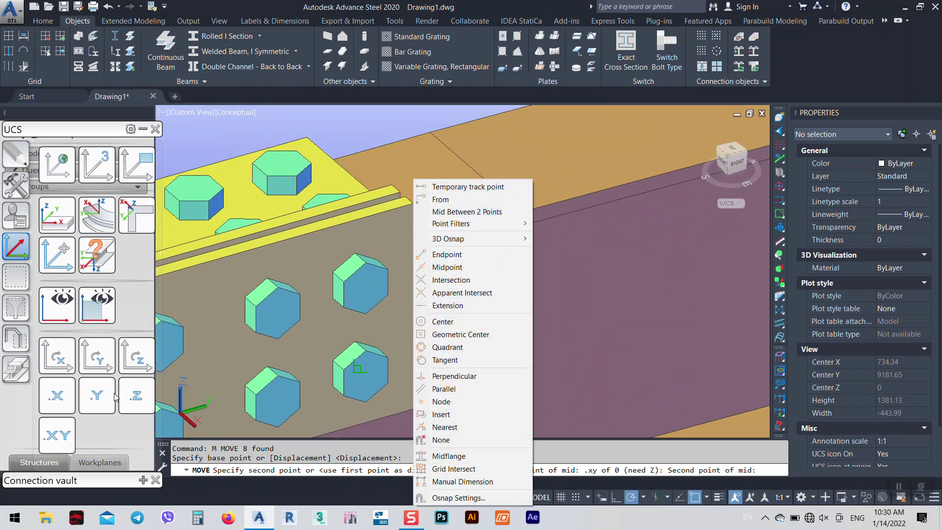
click(138, 402)
scroll(385, 169, down, 5)
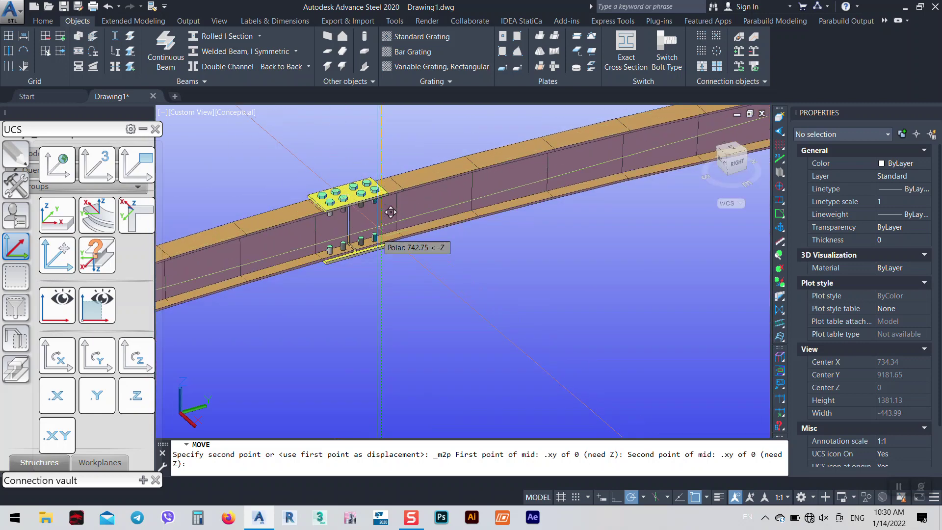
scroll(399, 245, up, 6)
click(428, 182)
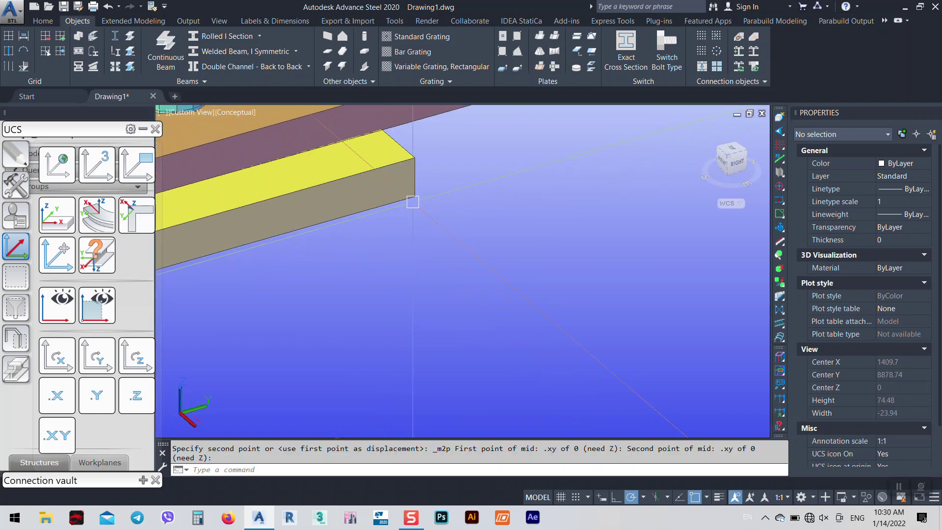
scroll(343, 242, down, 3)
shift+middle_drag(343, 241, 406, 271)
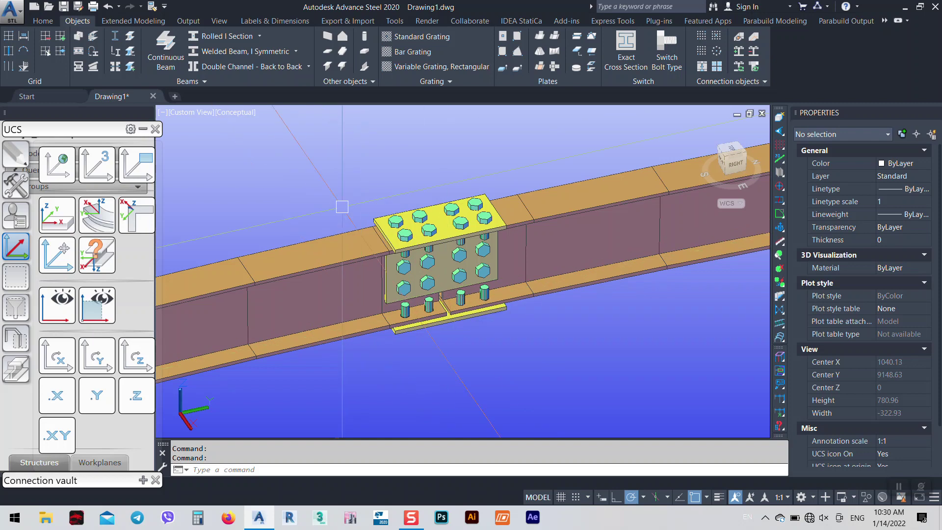
click(339, 130)
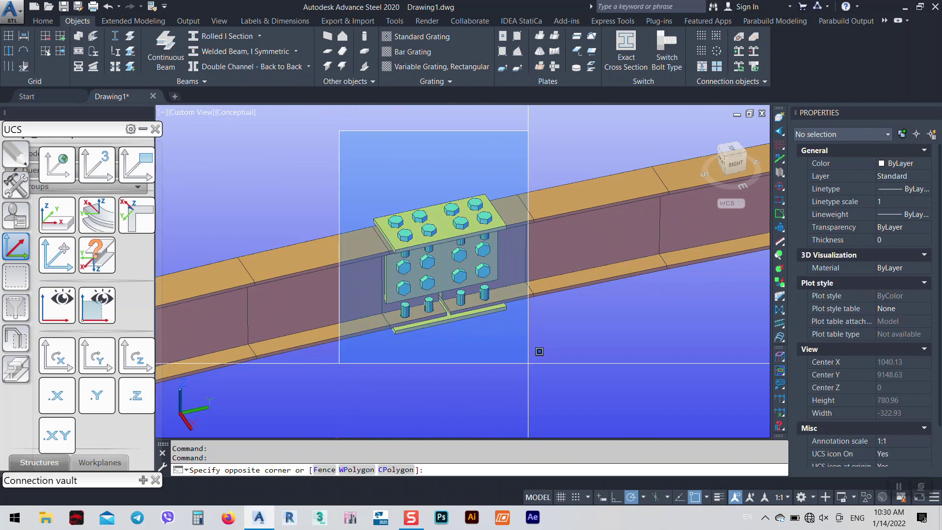
click(523, 425)
key(Escape)
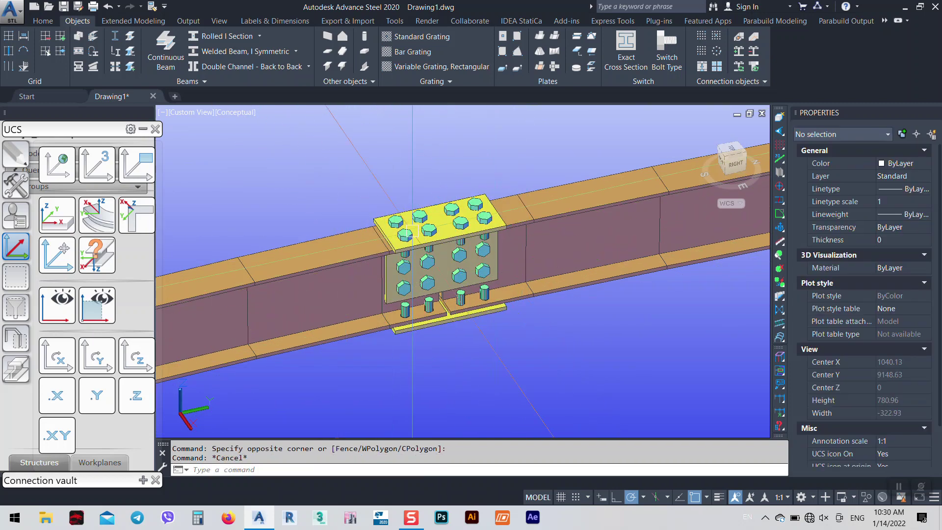
- Undo the manual moves of the web and lower flange splice plates and the deletion of the joint box
scroll(413, 265, down, 8)
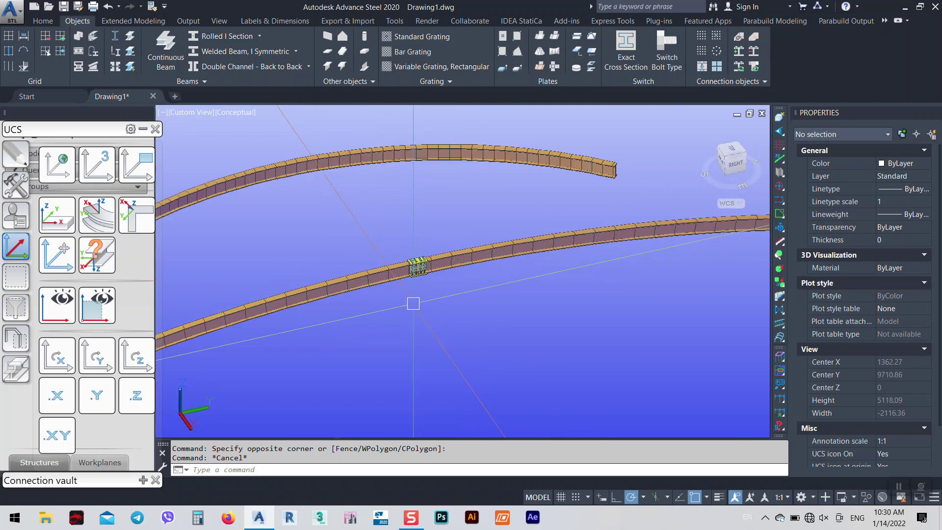
key(ctrl+z)
key(ctrl+z)
key(ctrl+z)
key(ctrl+z)
key(ctrl+z)
key(ctrl+z)
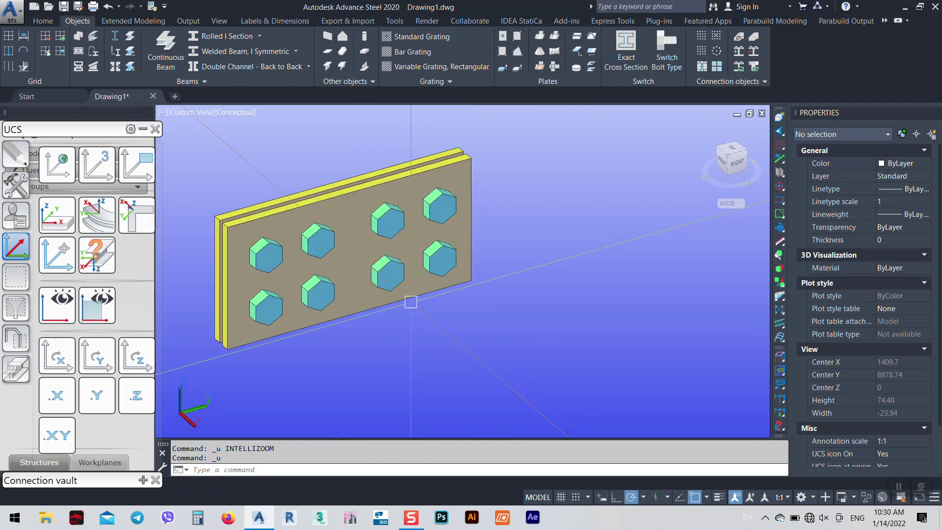
key(ctrl+z)
key(ctrl+z)
key(ctrl+z)
key(ctrl+z)
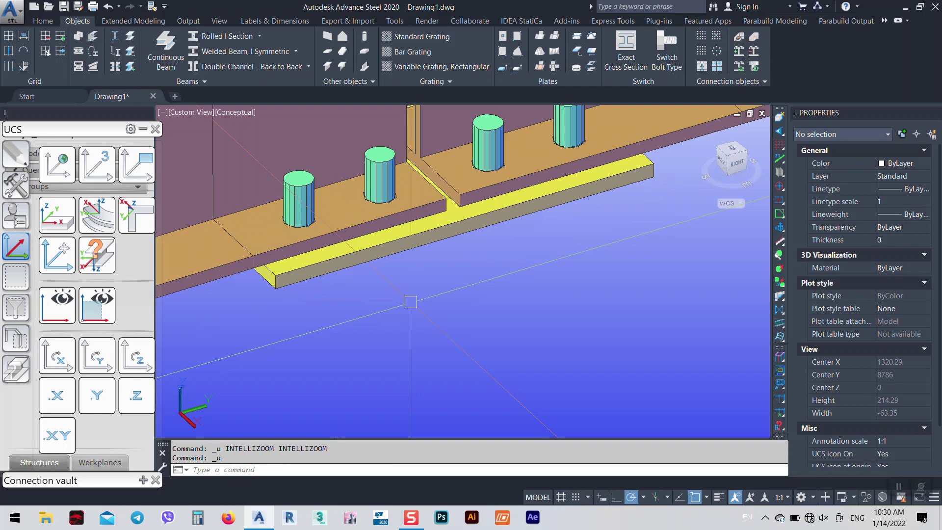
middle_drag(453, 255, 529, 242)
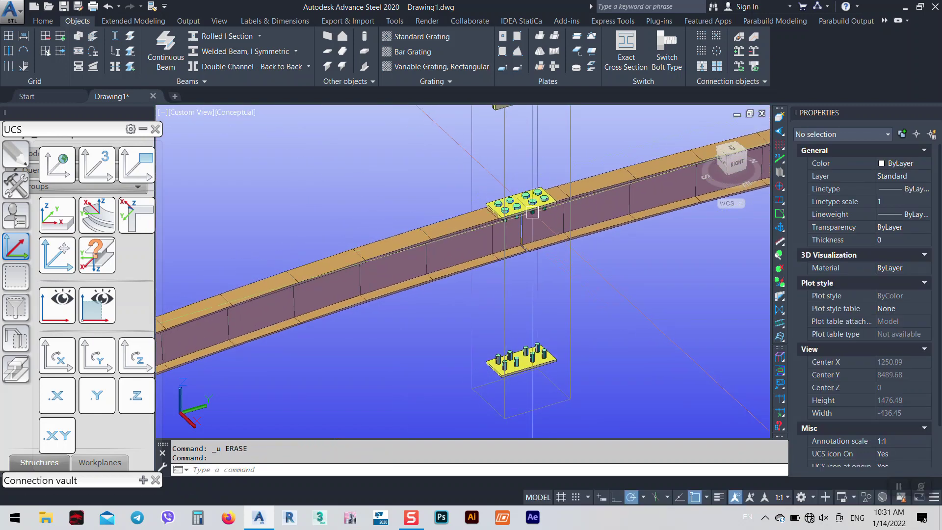
- Split the curved beam part on one side of the splice at a point a short distance from the splice plates
click(412, 247)
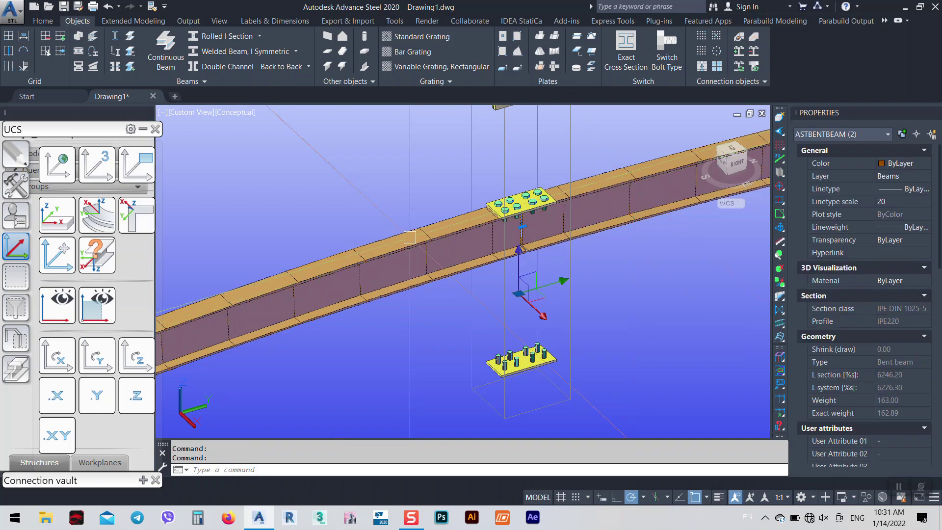
key(Escape)
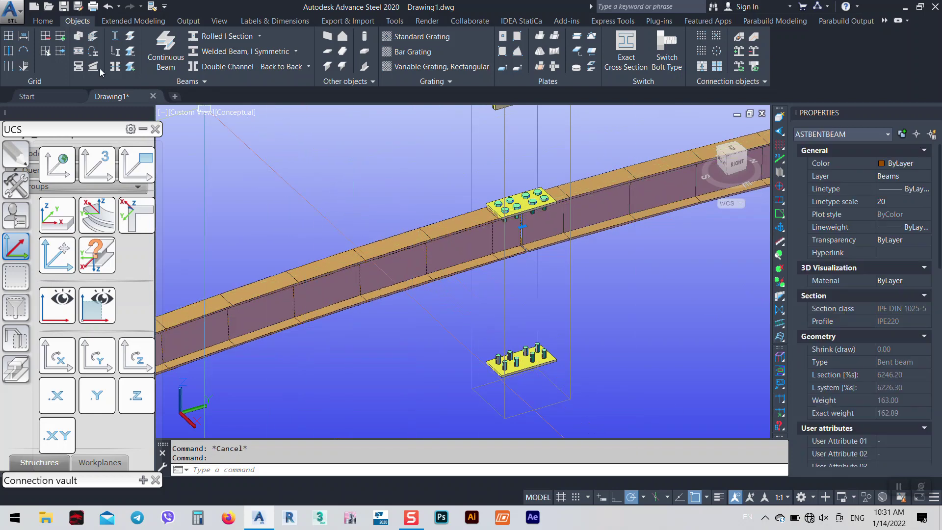
click(124, 50)
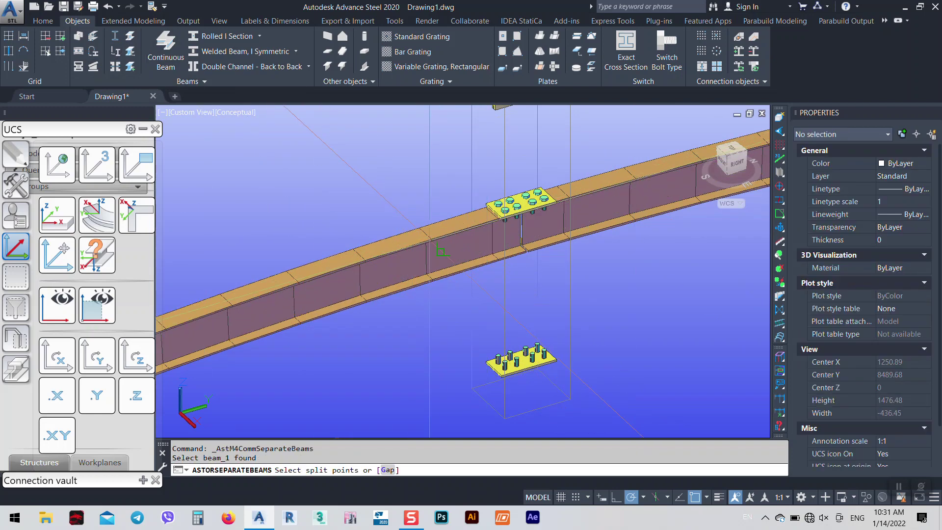
key(Return)
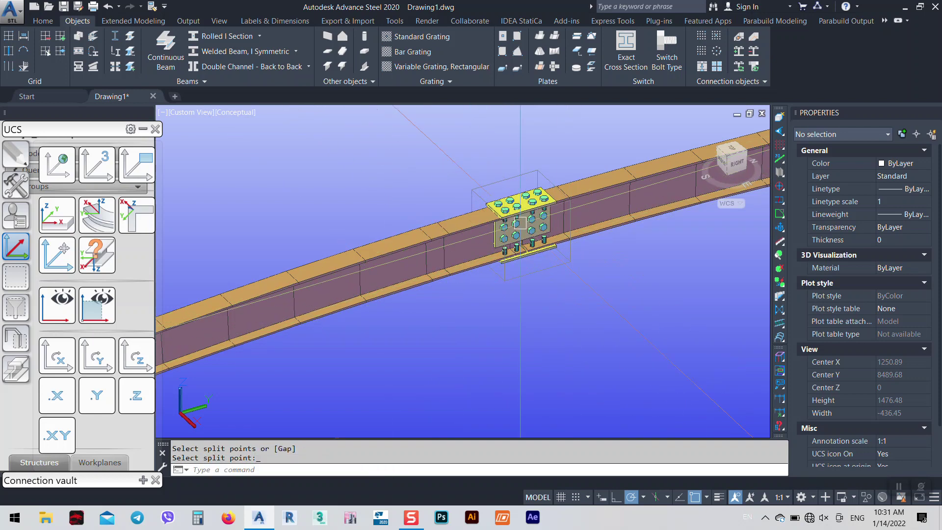
scroll(513, 177, up, 2)
middle_drag(484, 195, 422, 186)
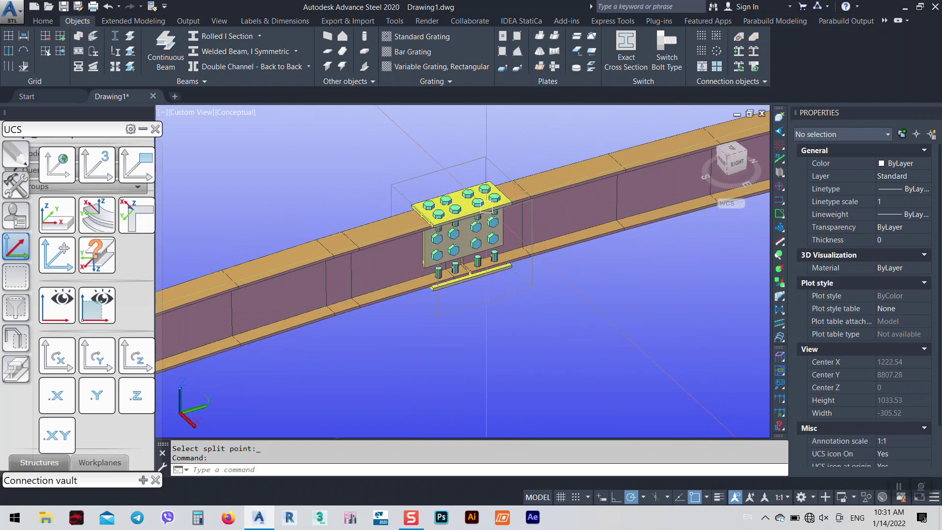
- Open the splice joint's properties from its joint box, review them and close them
double_click(521, 189)
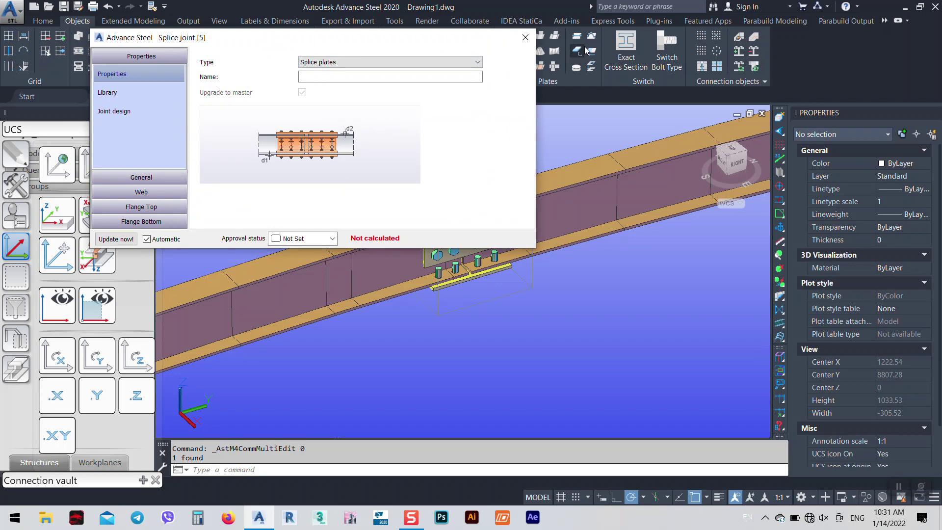
click(526, 37)
scroll(436, 205, up, 3)
middle_drag(475, 221, 413, 258)
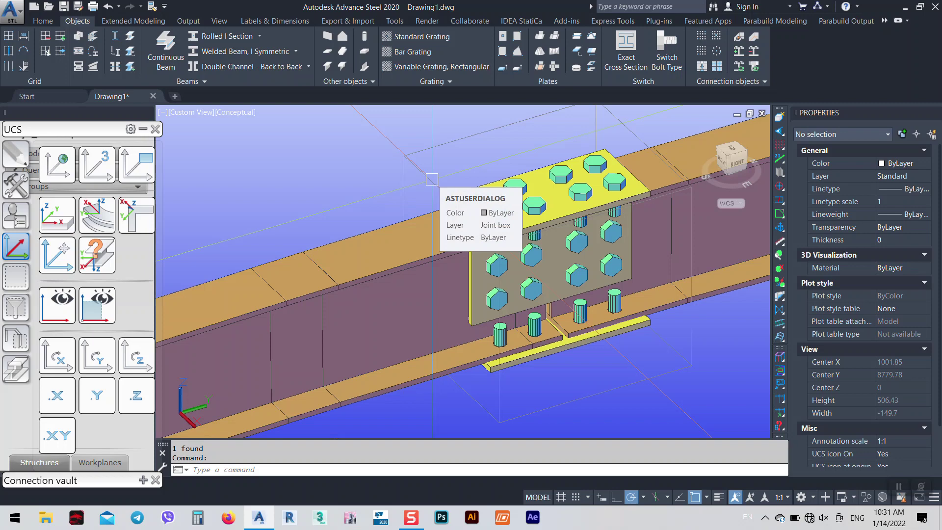
scroll(483, 239, down, 2)
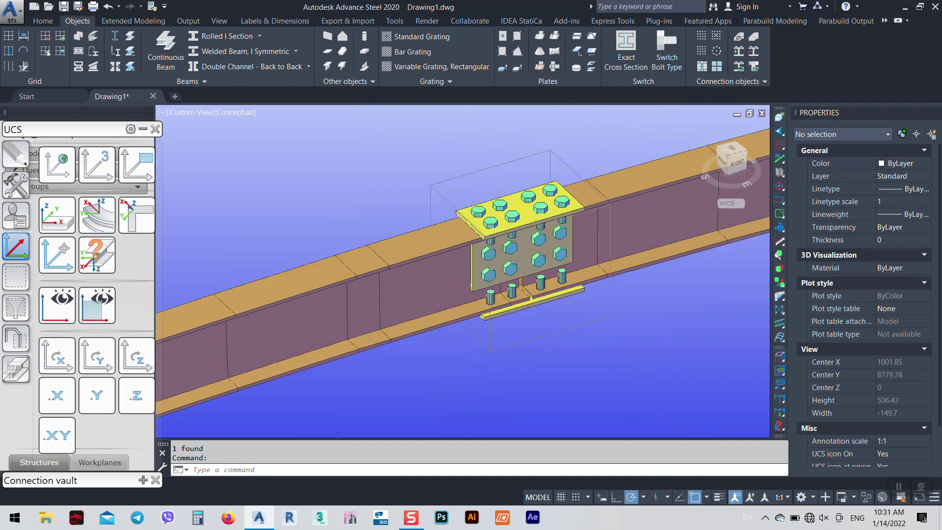
- Connect the two beam parts at the new split beside the splice with a weld point
scroll(376, 233, up, 2)
click(369, 252)
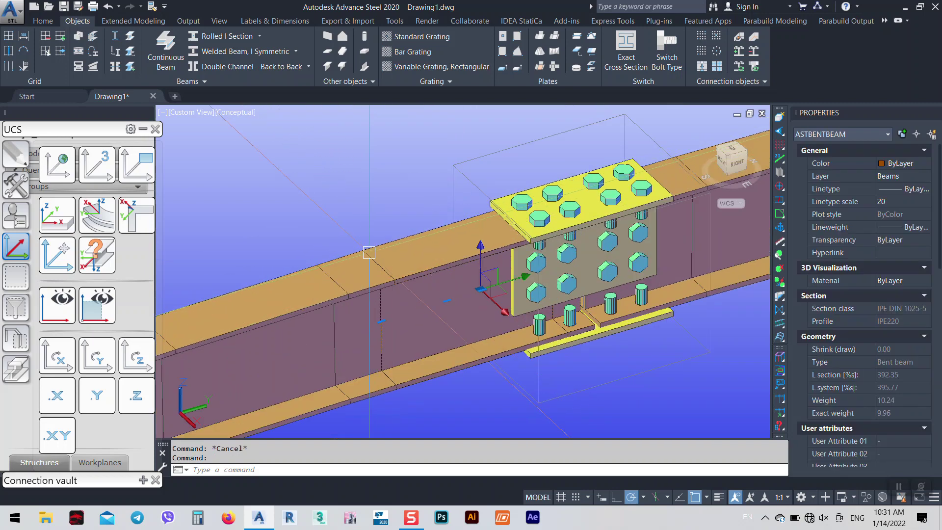
click(739, 37)
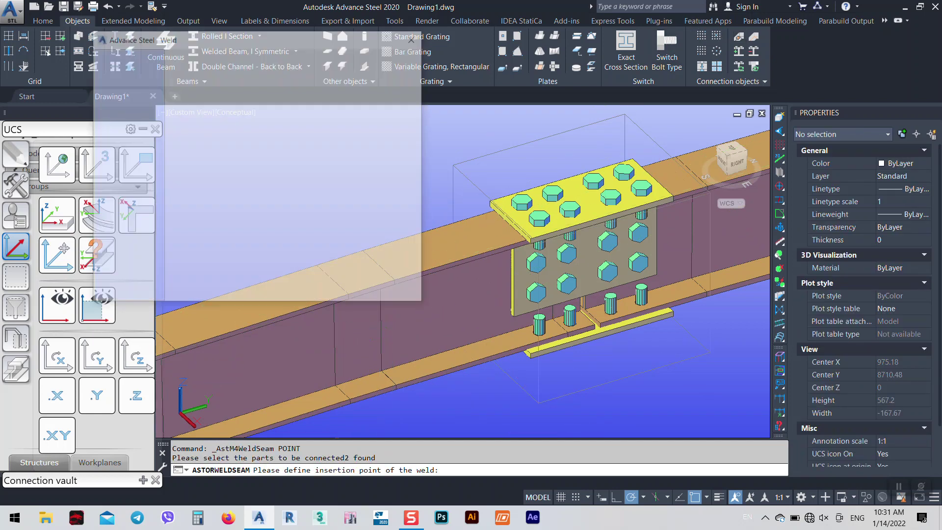
click(423, 33)
scroll(486, 182, down, 4)
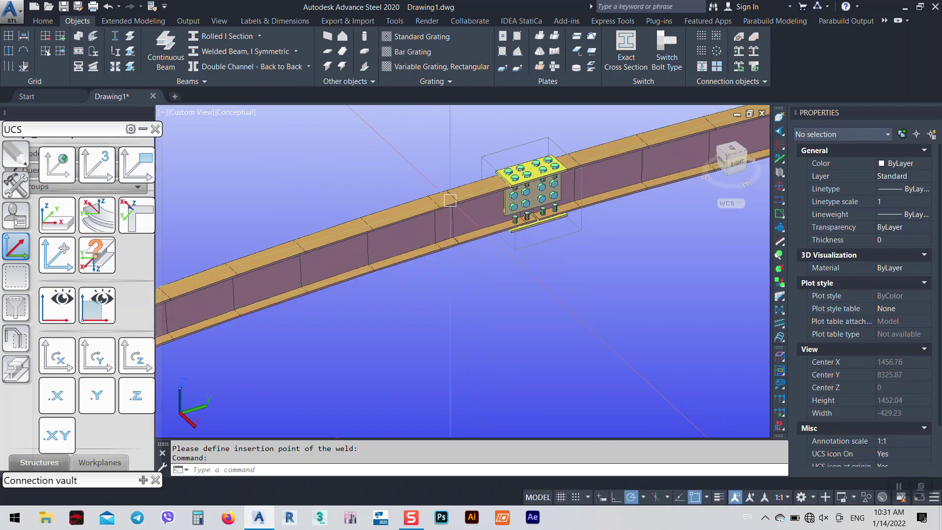
scroll(436, 198, up, 5)
middle_drag(492, 175, 434, 231)
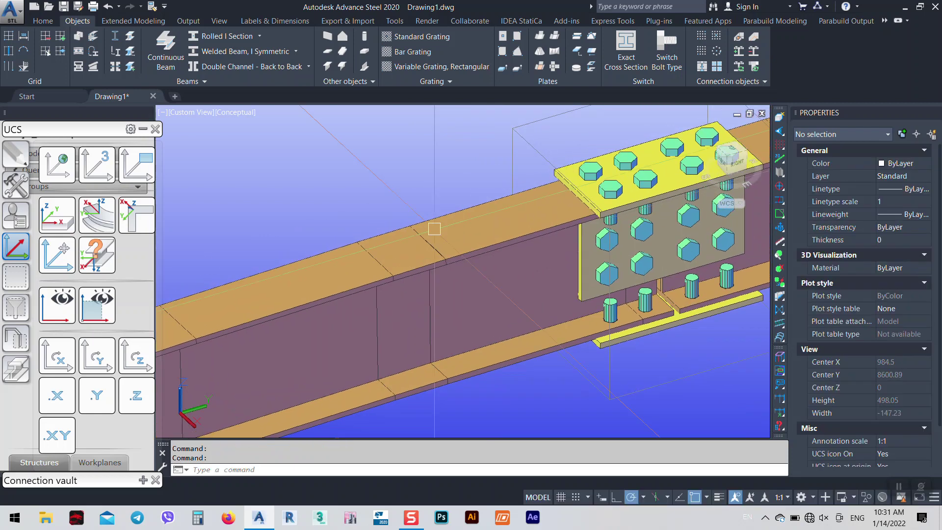
scroll(449, 248, up, 2)
scroll(443, 241, down, 5)
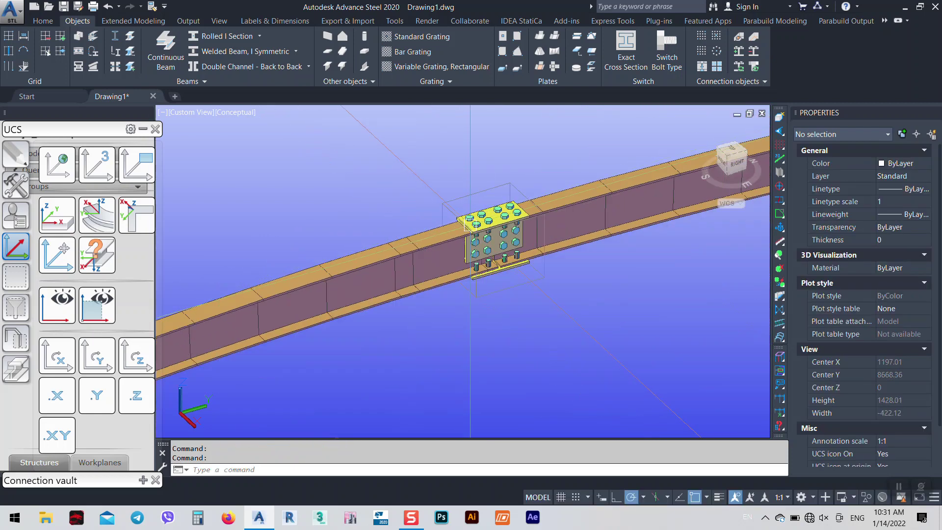
- Erase the separate second curved beam, keeping only the spliced beam
scroll(467, 224, down, 6)
click(478, 187)
click(417, 157)
text(E)
key(Return)
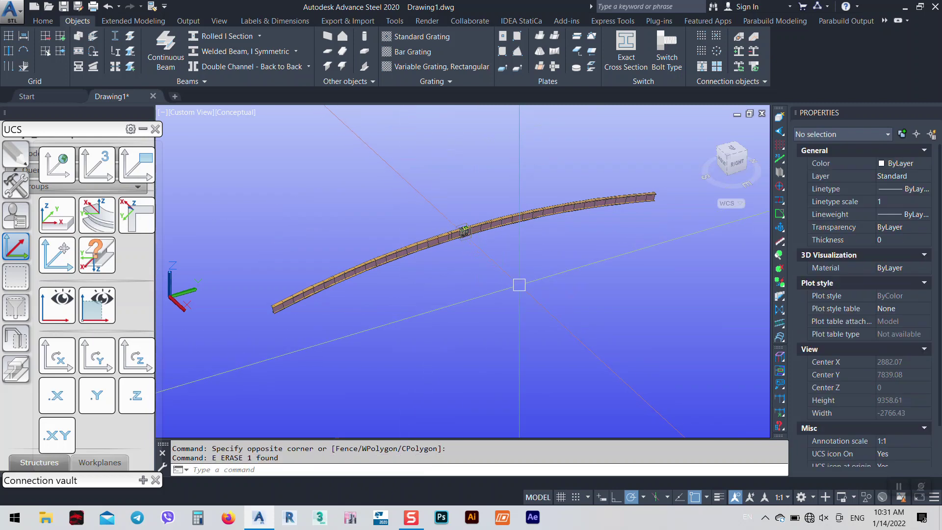
- Number the whole spliced beam with its plates and bolts, processing single parts from 1000 and assemblies from 1, both in increments of 1
click(595, 322)
click(300, 177)
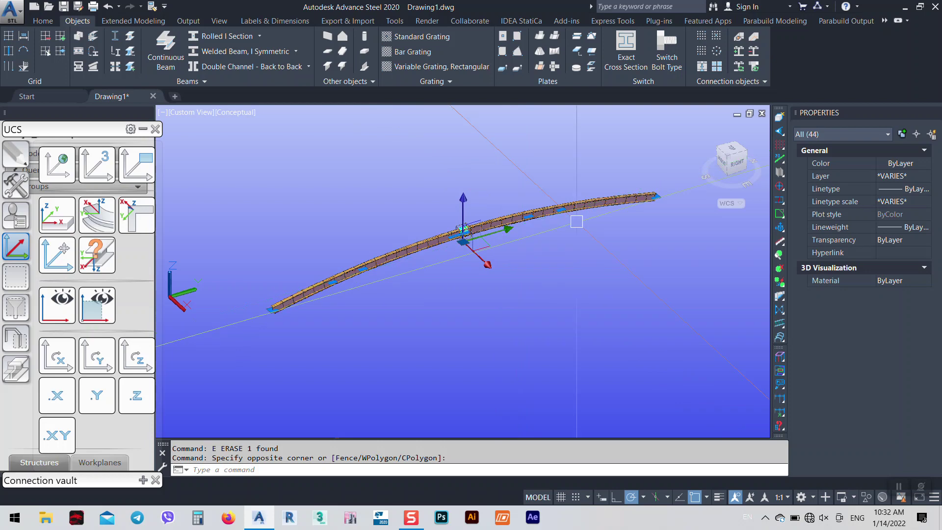
scroll(430, 191, up, 2)
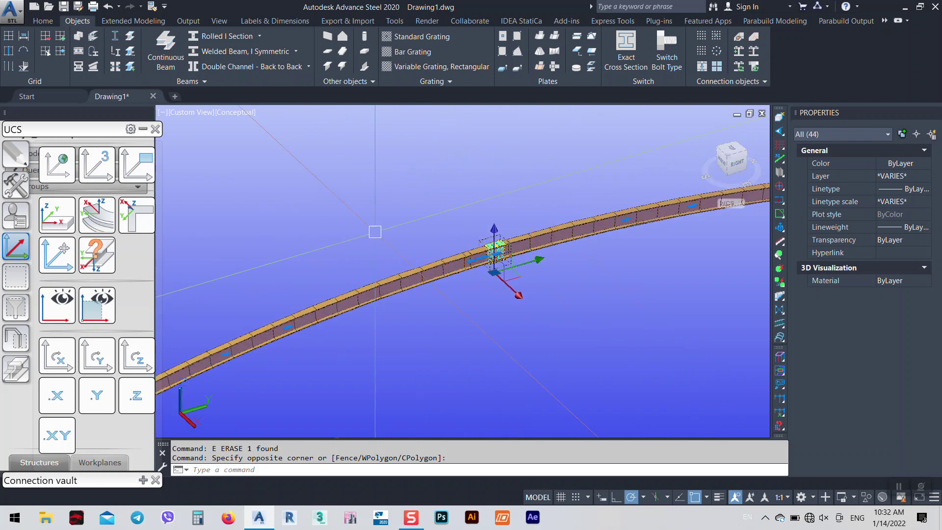
scroll(375, 231, up, 3)
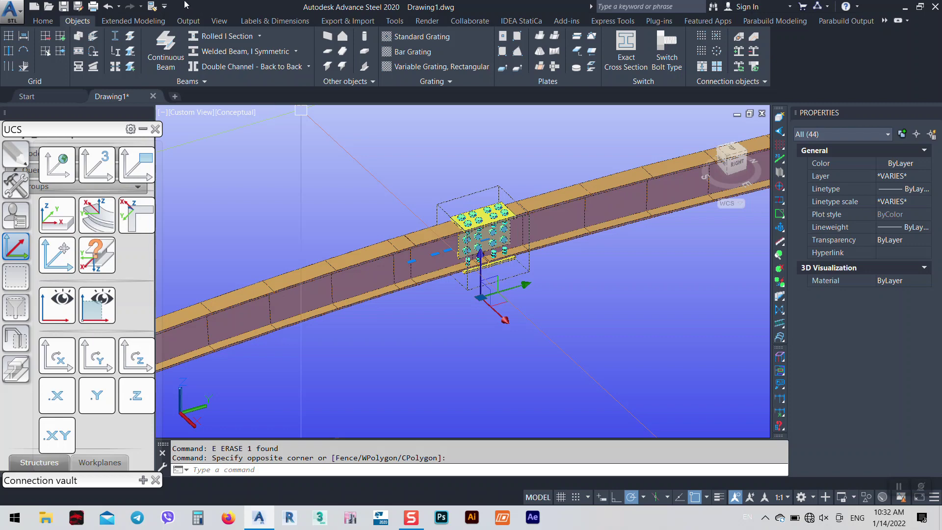
click(41, 21)
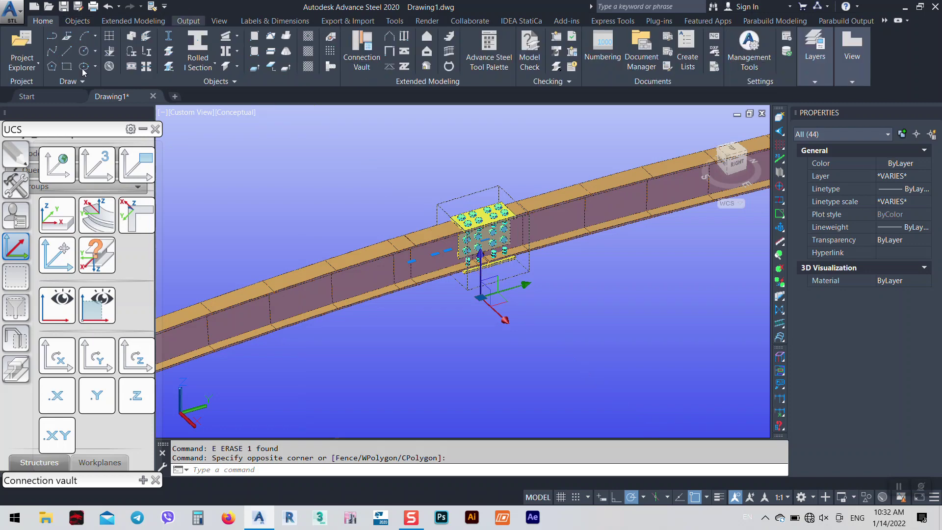
scroll(41, 62, down, 3)
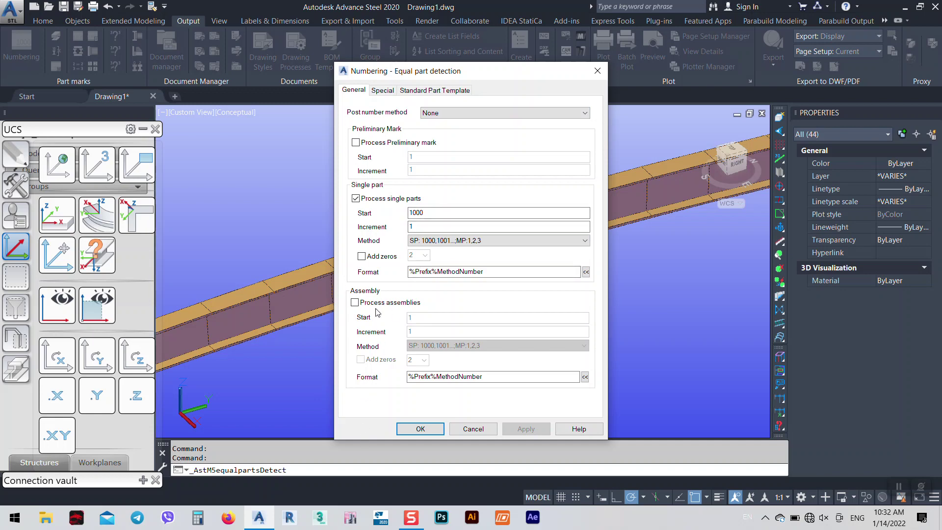
click(355, 302)
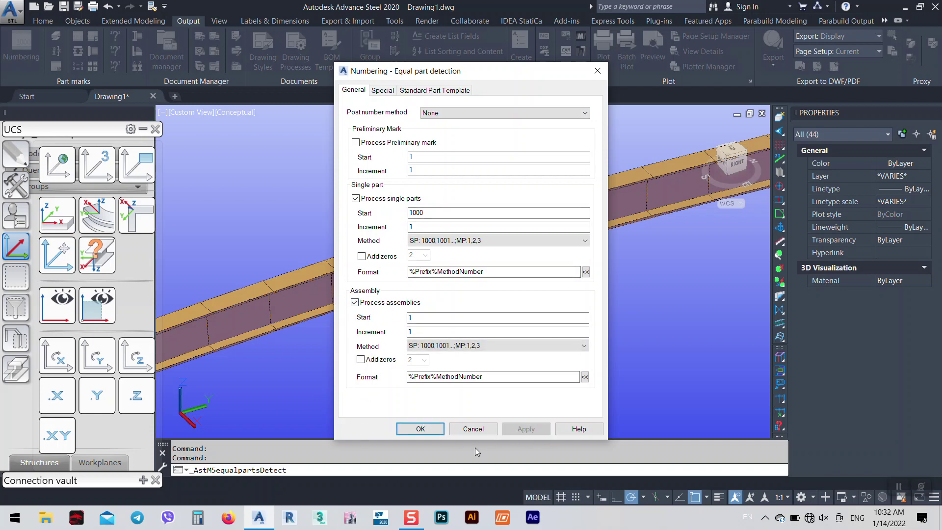
click(420, 428)
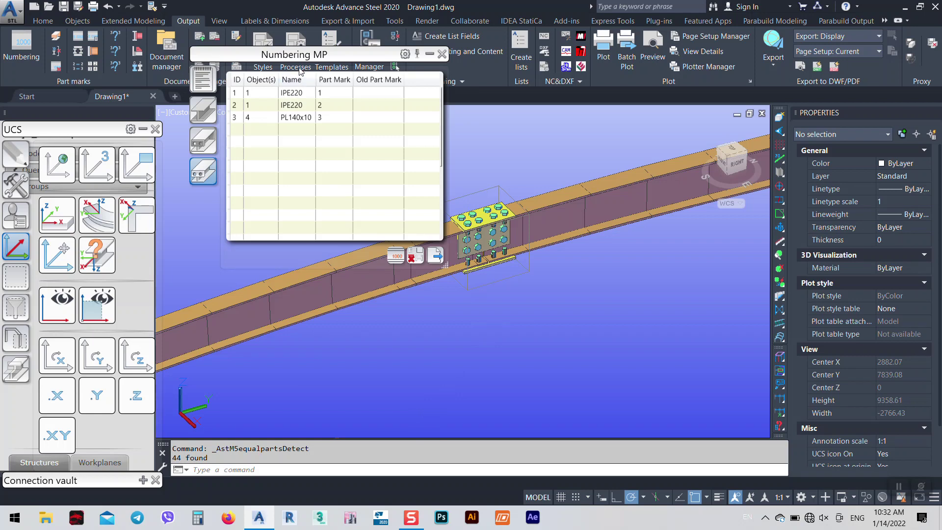
- Check the main part numbering by highlighting the PL140x10 splice plates and the IPE220 with part mark 2 in the model
drag(282, 55, 175, 72)
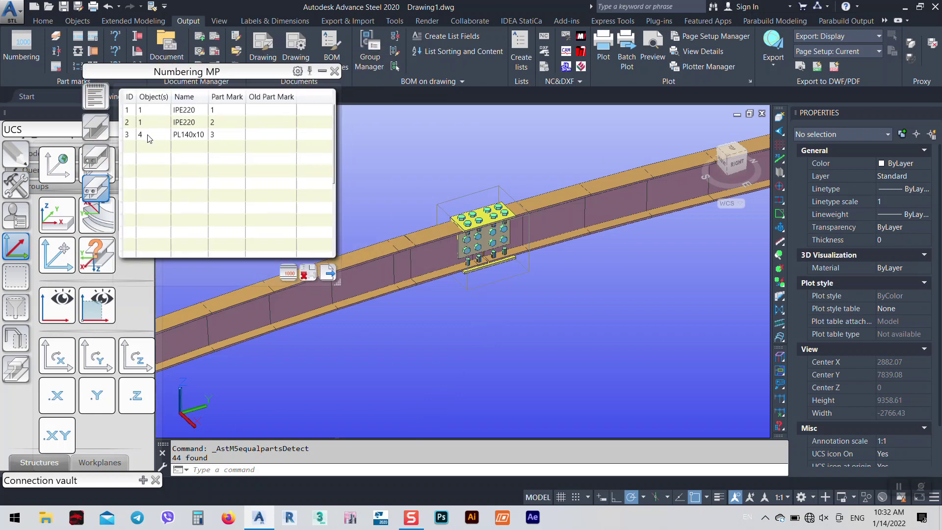
click(147, 134)
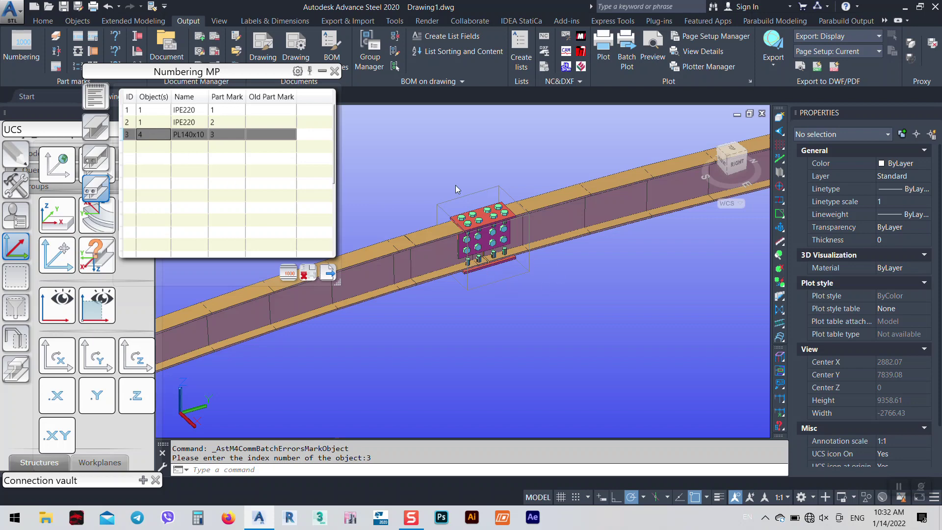
scroll(479, 238, up, 5)
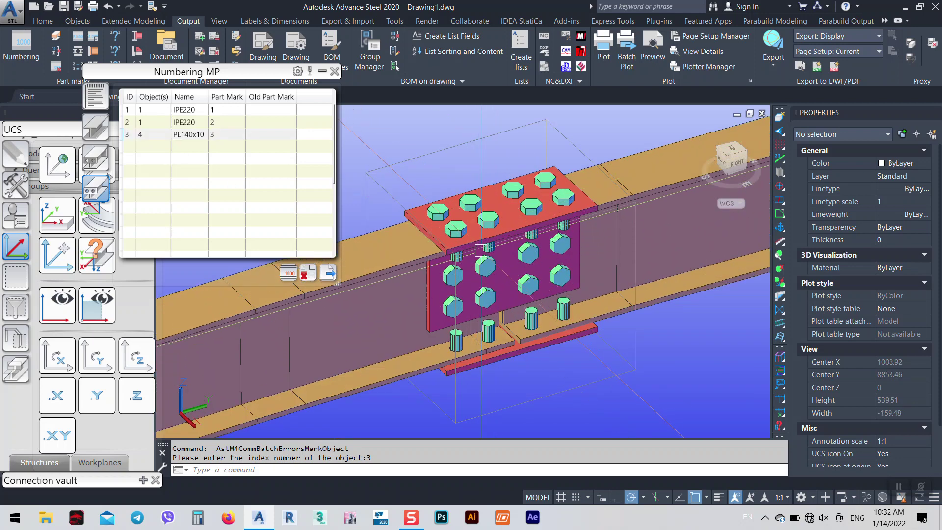
middle_drag(463, 246, 549, 272)
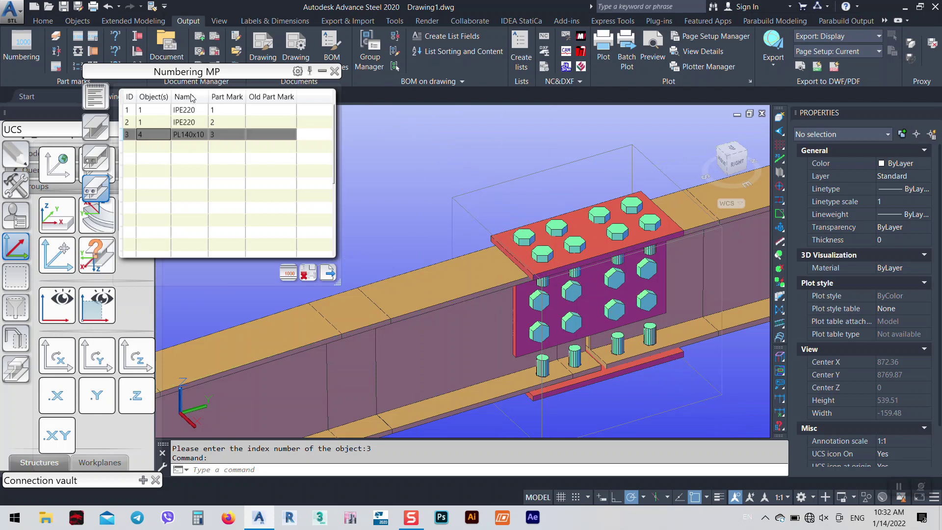
click(167, 122)
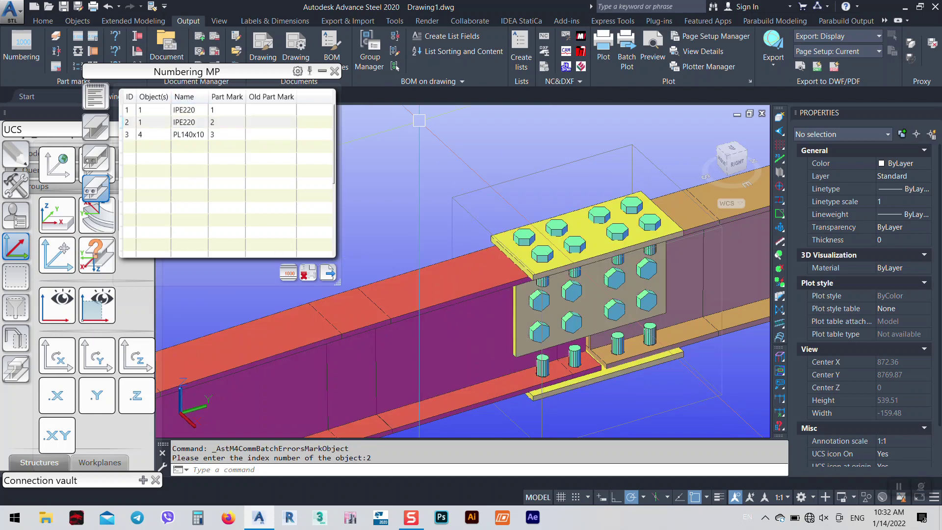
scroll(549, 255, down, 5)
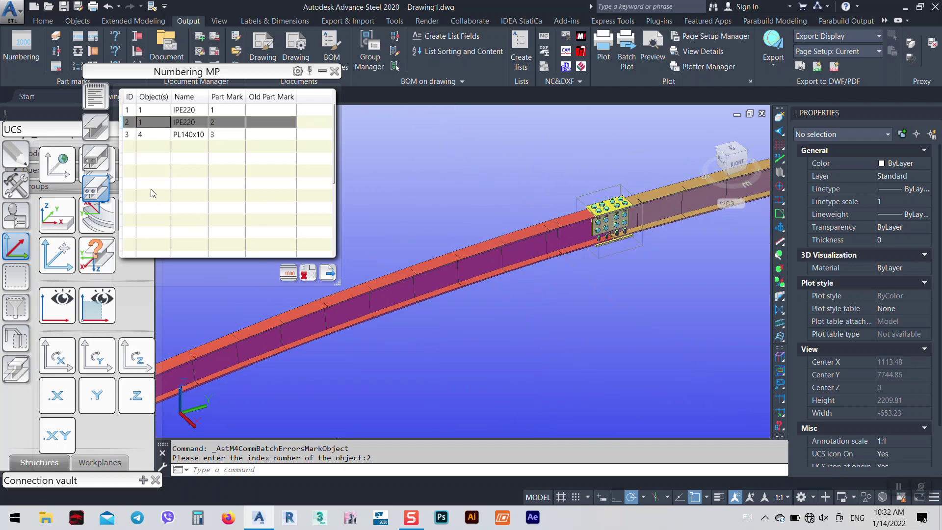
- Check the single part numbering by highlighting the PL140x10 plates and the IPE220 parts 1001 and 1002, then close the results
click(99, 165)
click(165, 148)
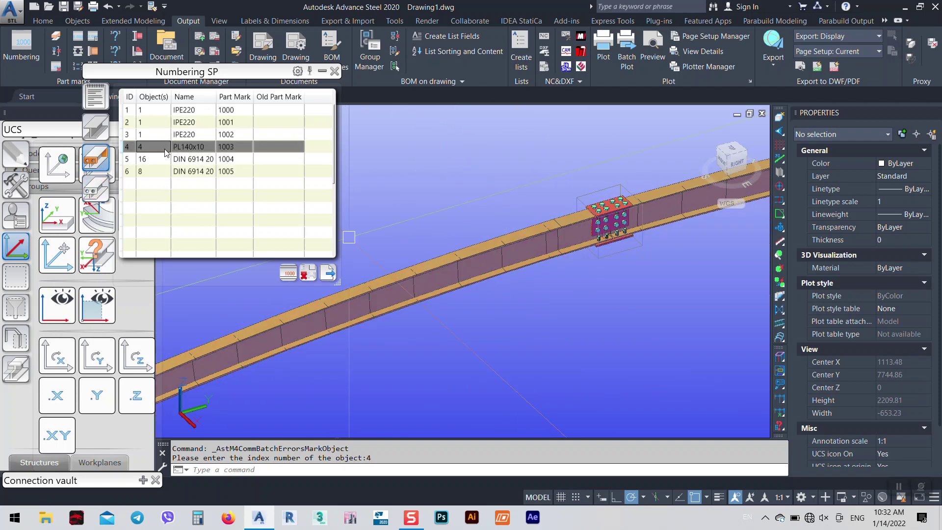
click(154, 135)
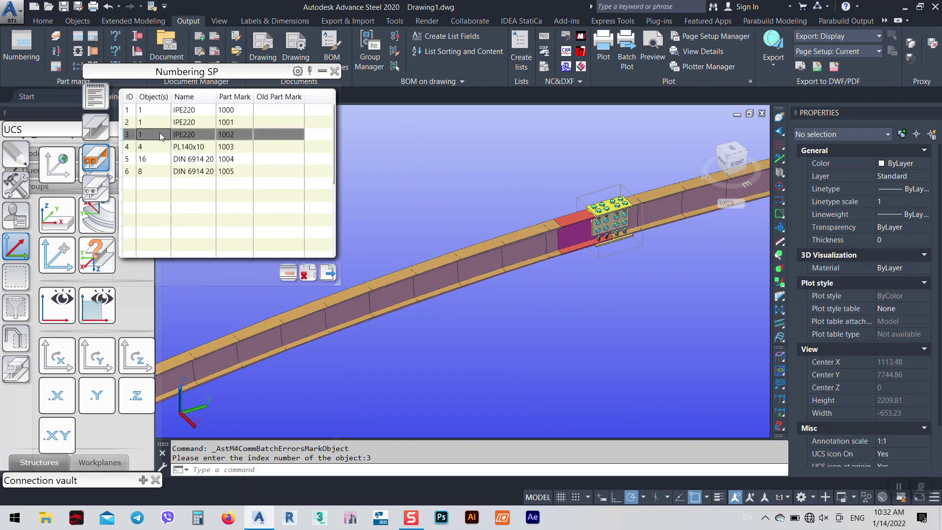
click(153, 126)
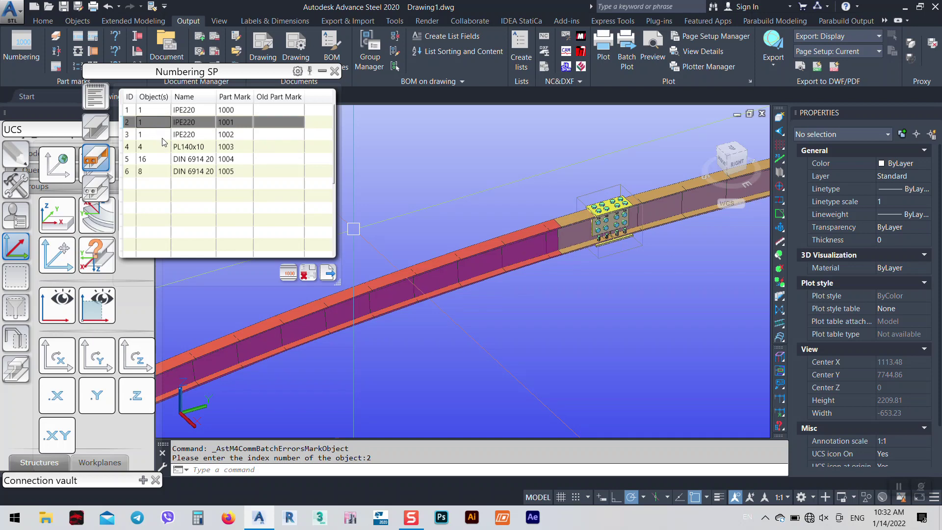
click(164, 146)
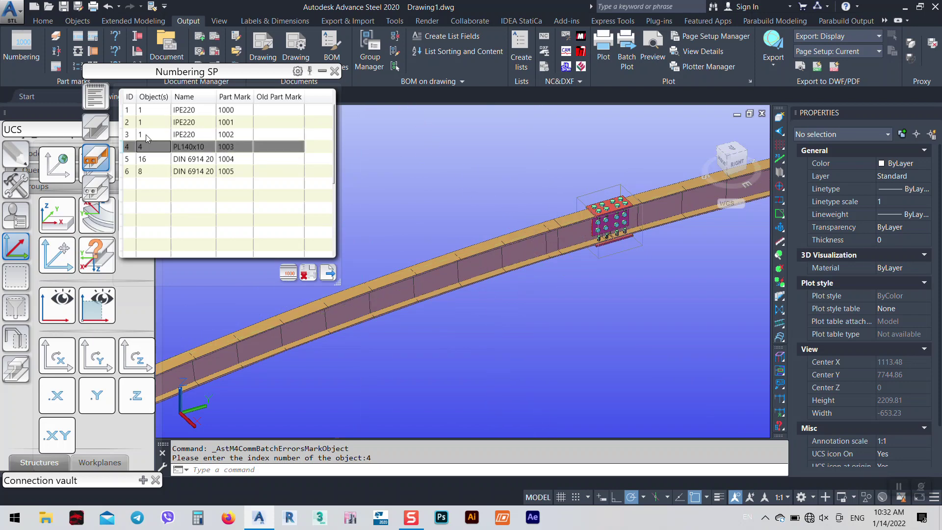
click(155, 124)
click(163, 136)
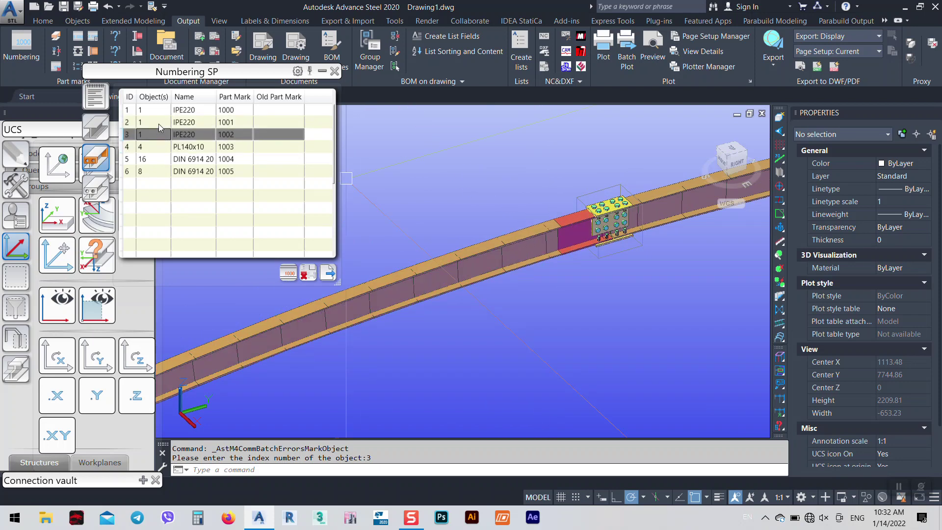
scroll(464, 235, down, 5)
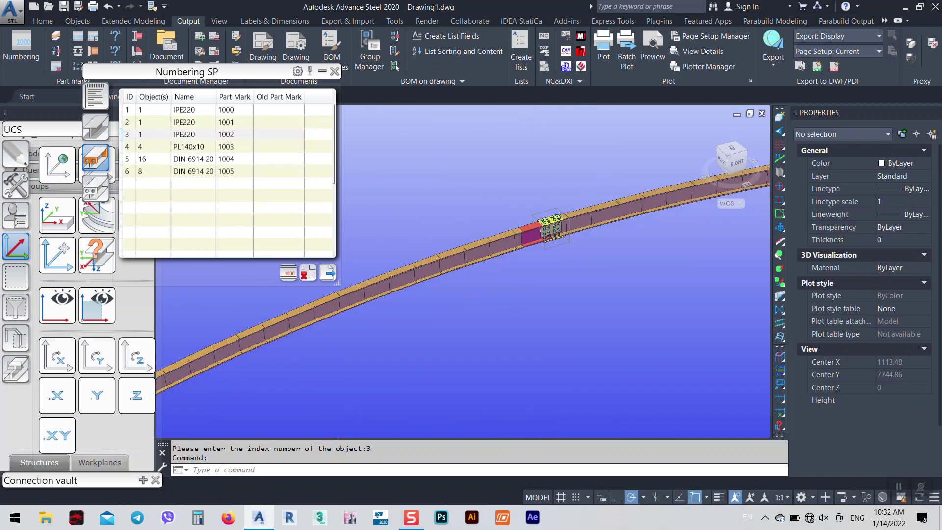
click(334, 72)
middle_drag(516, 220, 500, 280)
scroll(500, 280, up, 6)
middle_drag(496, 328, 508, 230)
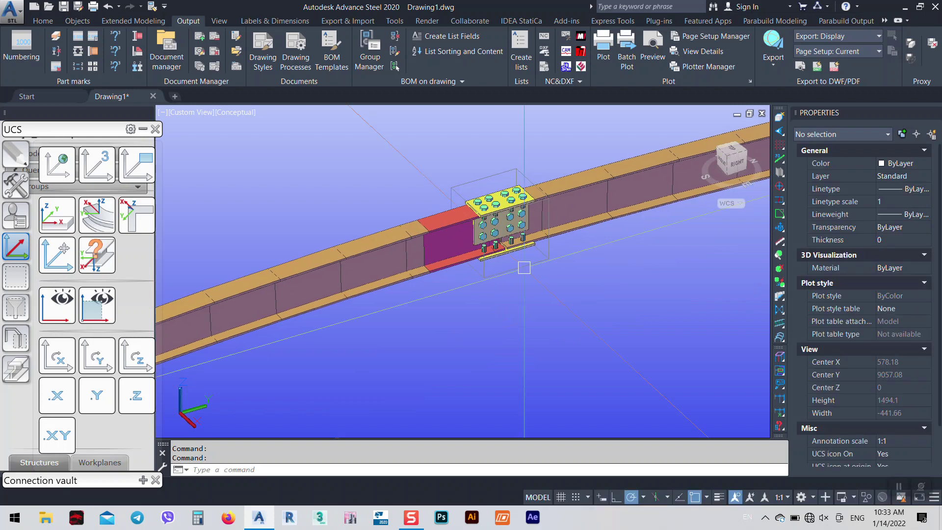